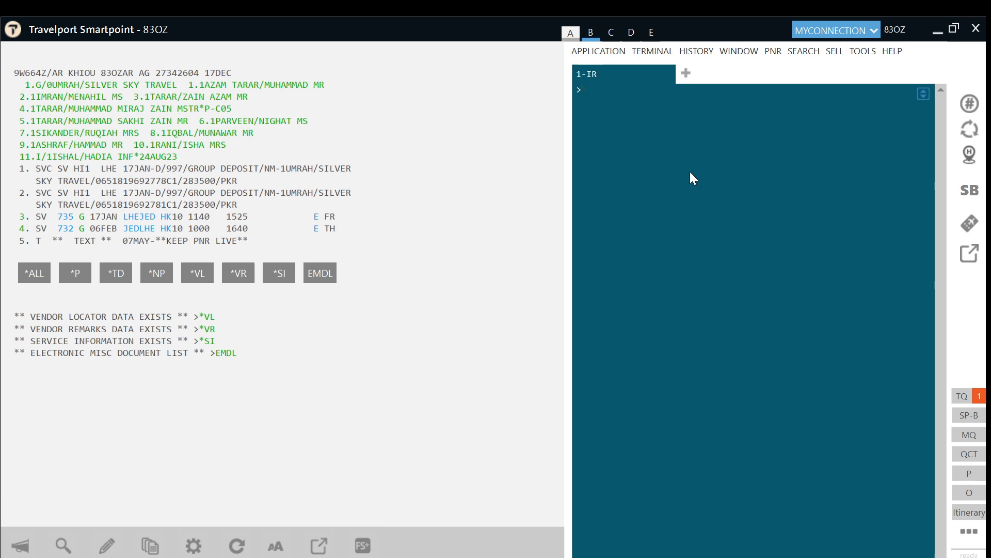
Step: Price passengers 1–3 and 5–10 as adults at fare basis LARTPKB4 with FQP1-3.5-10/CSV/ET@LARTPKB4
text(FQP1)
text(-3.5-10)
text(/CSV/ET@LARTPK)
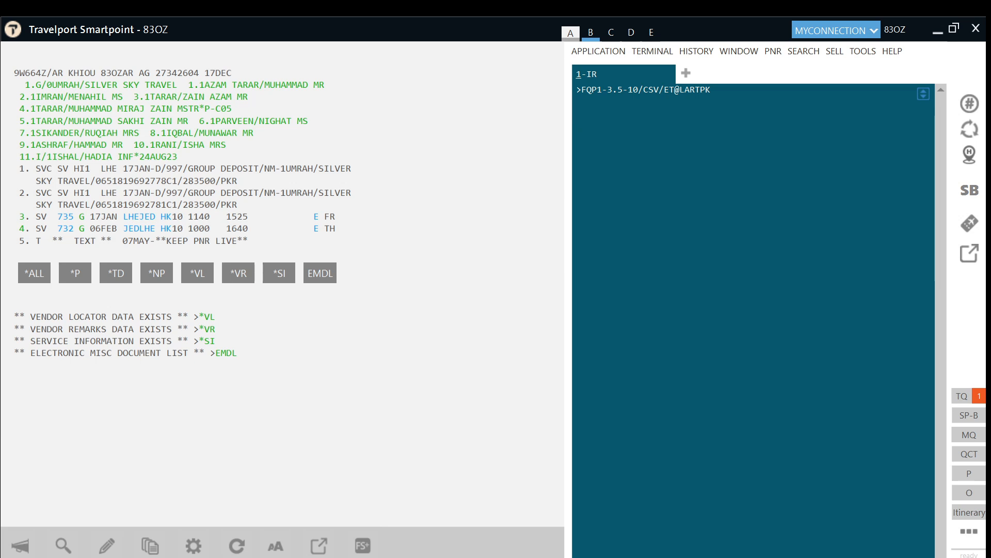
text(B4)
key(Return)
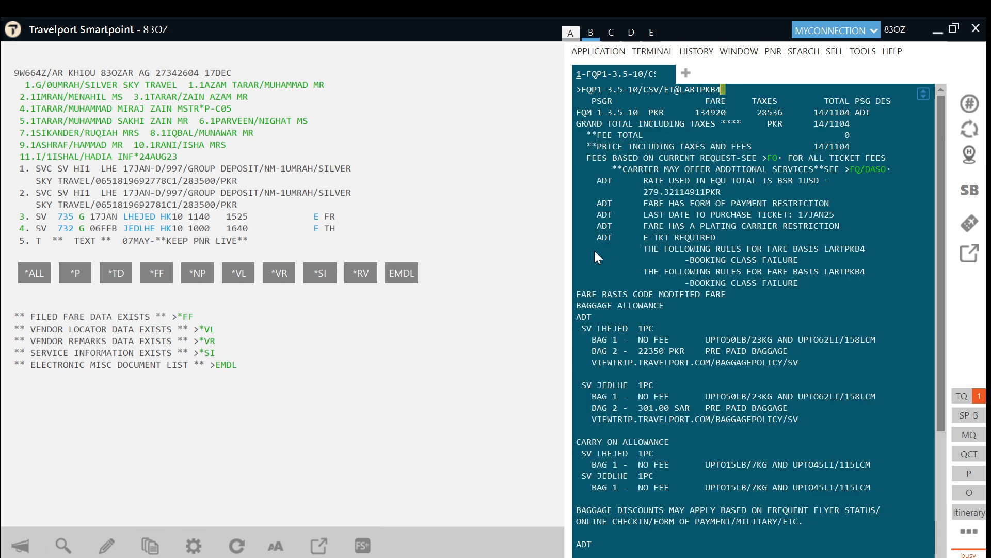
Step: Enter the received-from name and end the transaction with ER to store the adult fare
text(R.HAIDER)
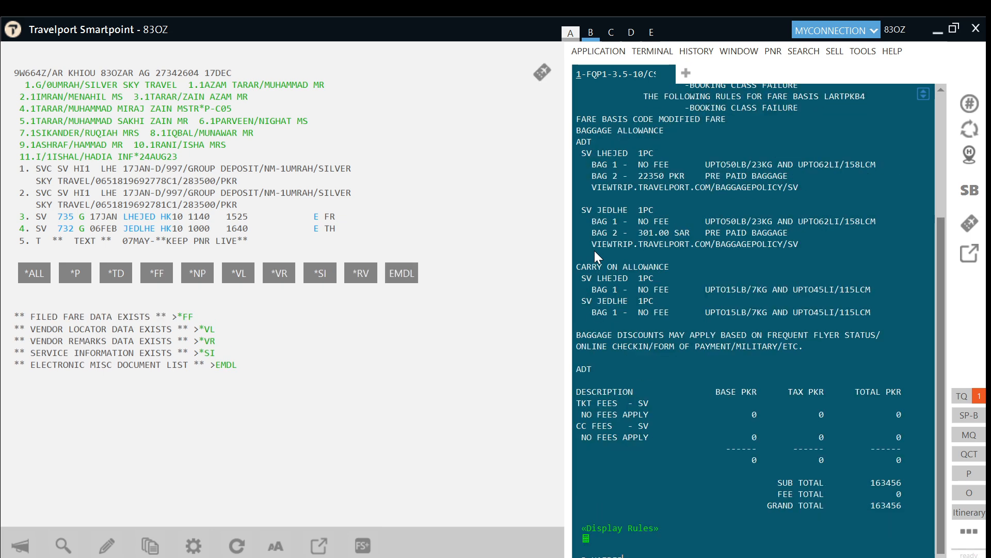
key(Return)
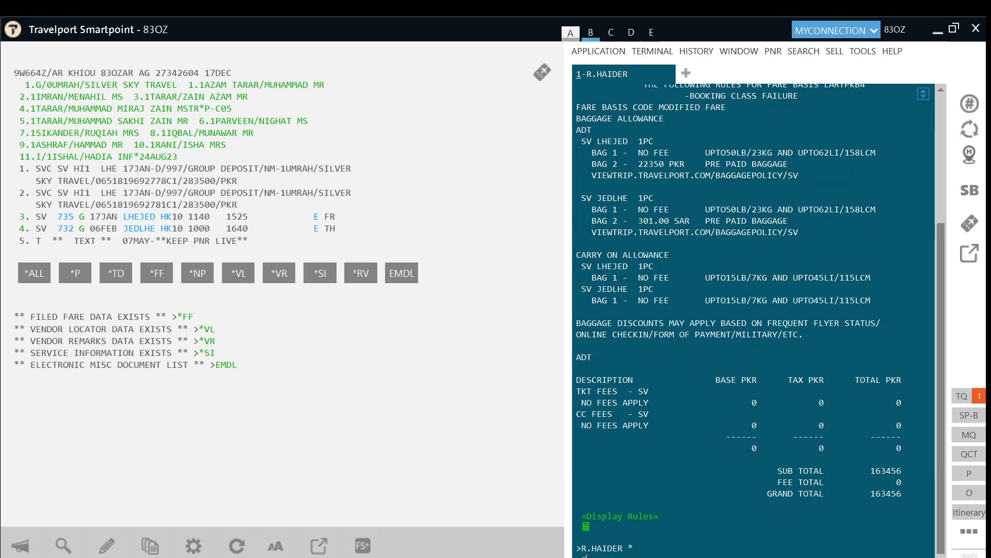
text(ER)
key(Return)
Step: Redisplay the booking and review the adults' filed fare FQ1 under *FF
text(IR)
key(Return)
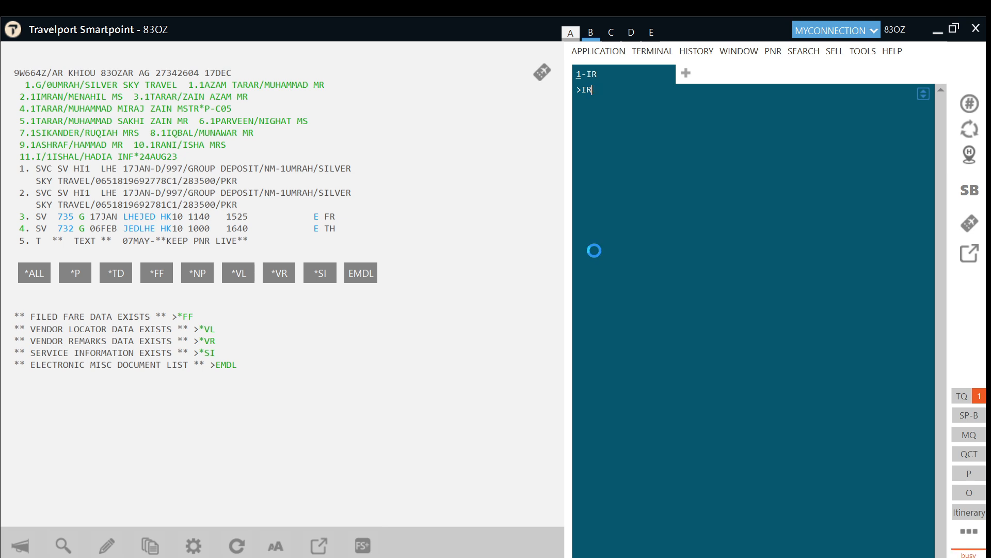
click(165, 276)
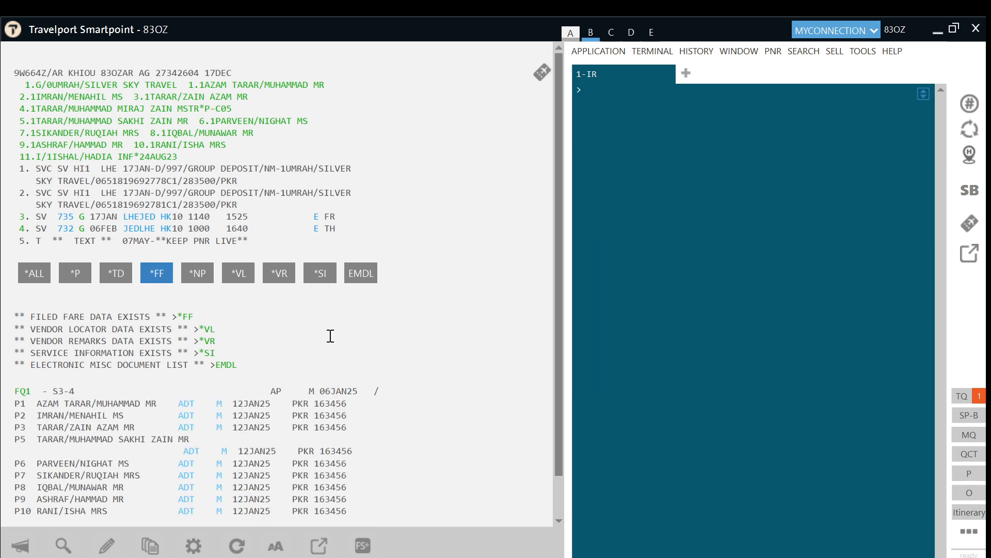
drag(337, 370, 337, 442)
click(355, 458)
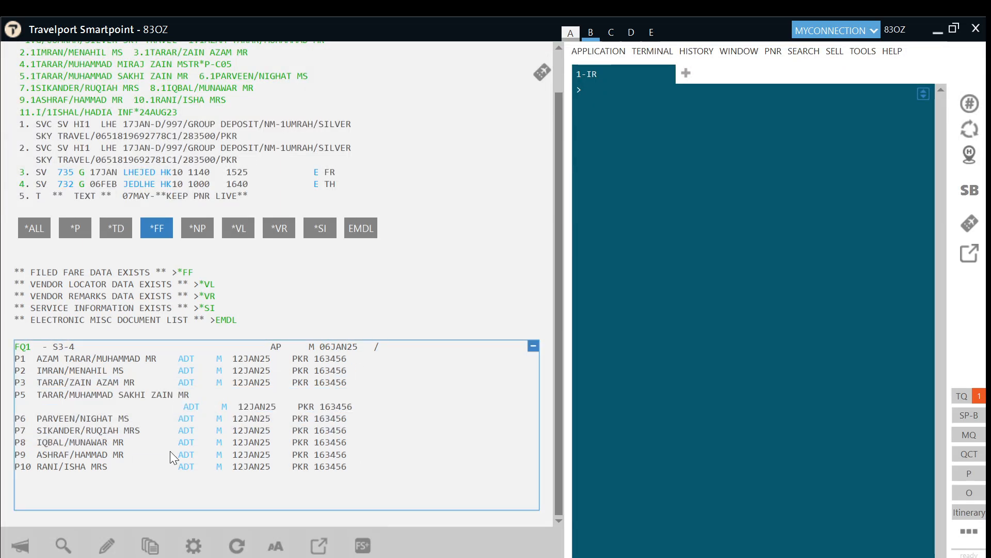
Step: Redisplay the booking and paste the FQP04/CSV/ET@LARTPKB4 pricing entry for passenger 4
click(700, 250)
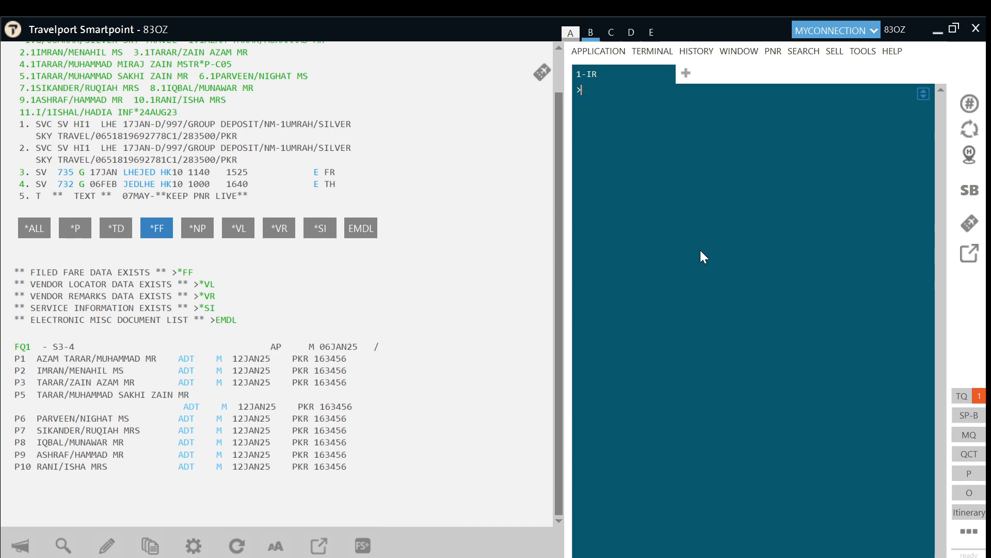
text(IR)
key(Return)
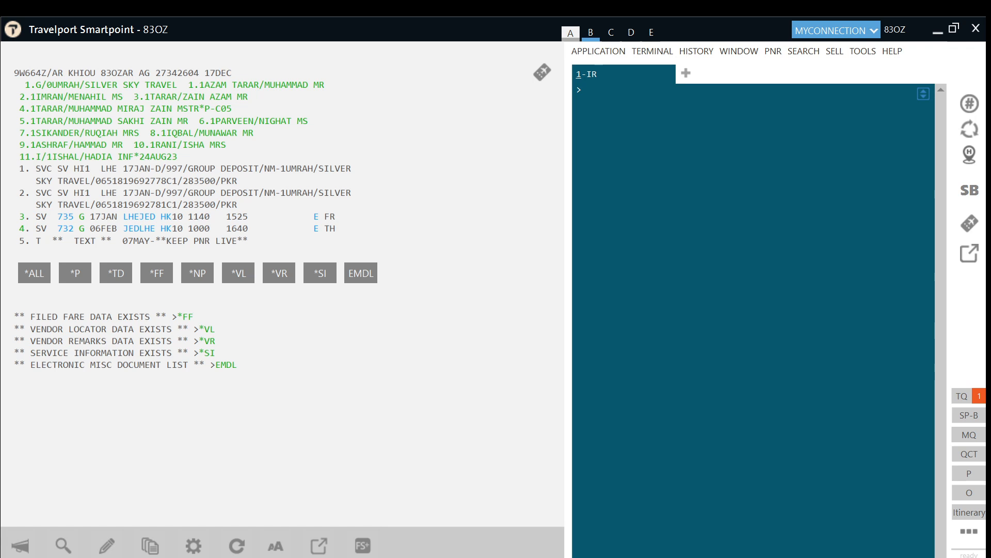
text(FQP04/CSV/ET@LARTPKB4)
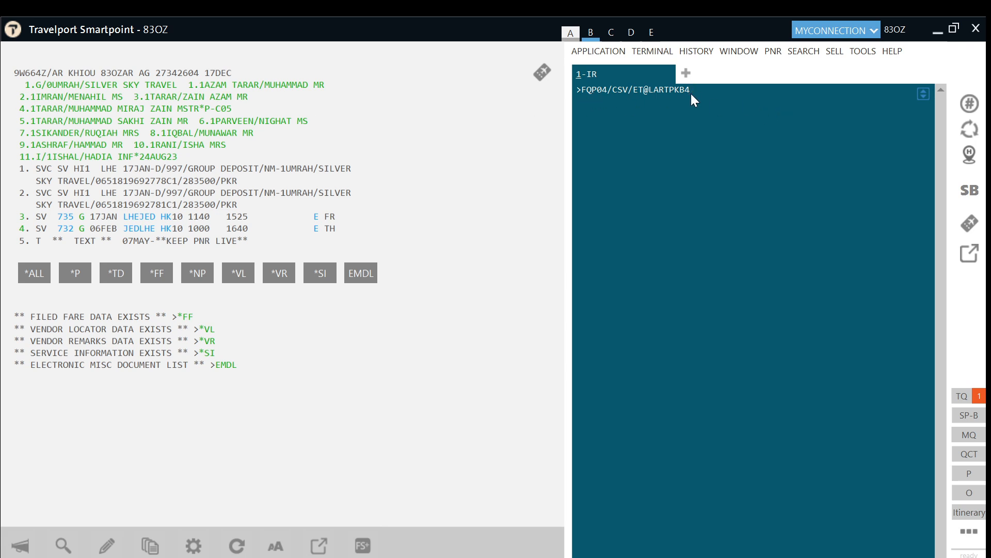
Step: File the child fare for passenger 4, then enter the received-from name and ER
key(Return)
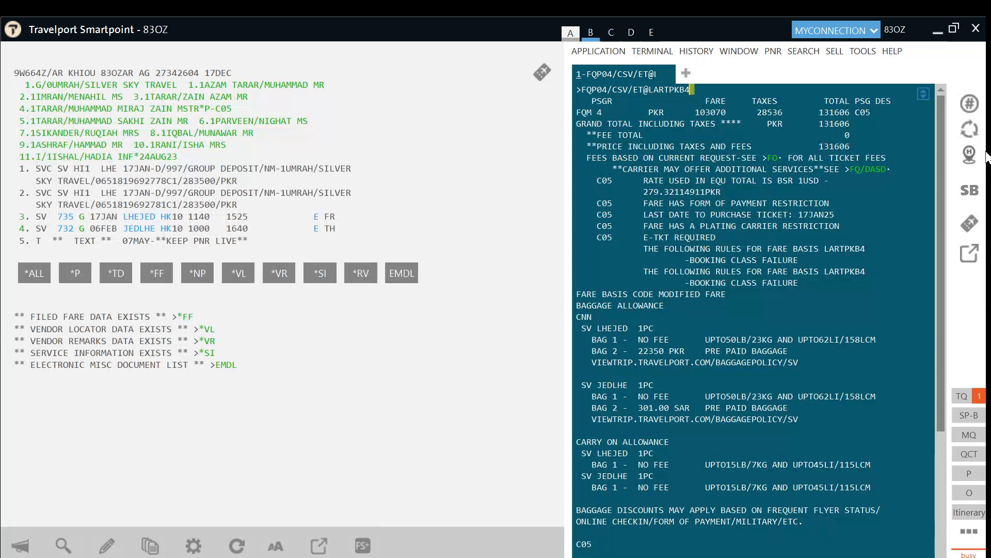
text(R.HAIDER)
key(Return)
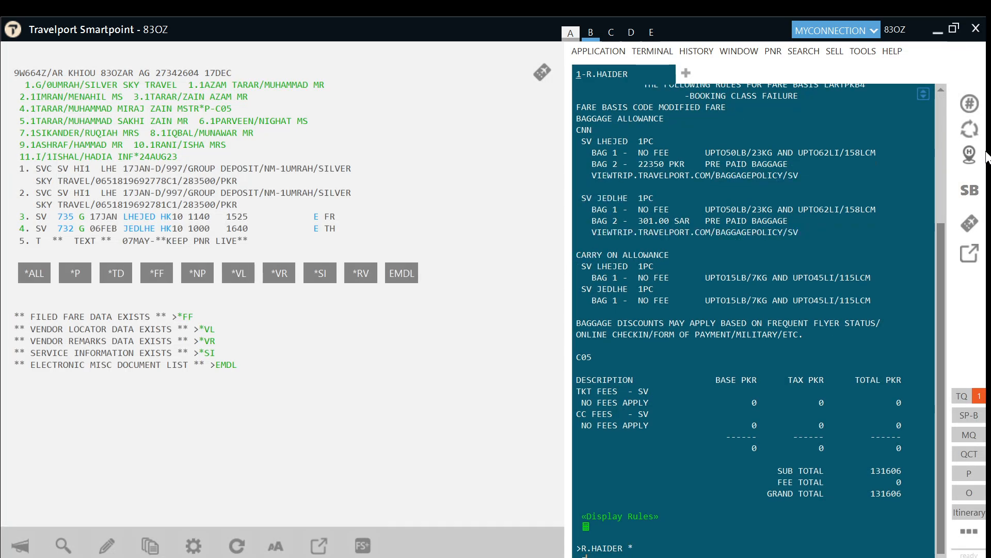
text(ER)
key(Return)
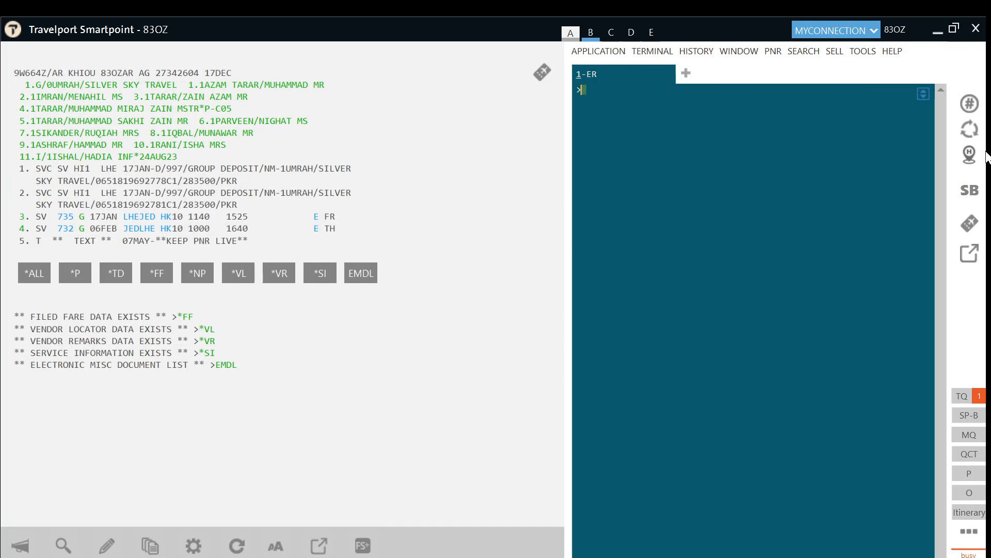
Step: Redisplay the booking and file the infant fare for passenger 11 at LARTPKB4
text(IR)
key(Return)
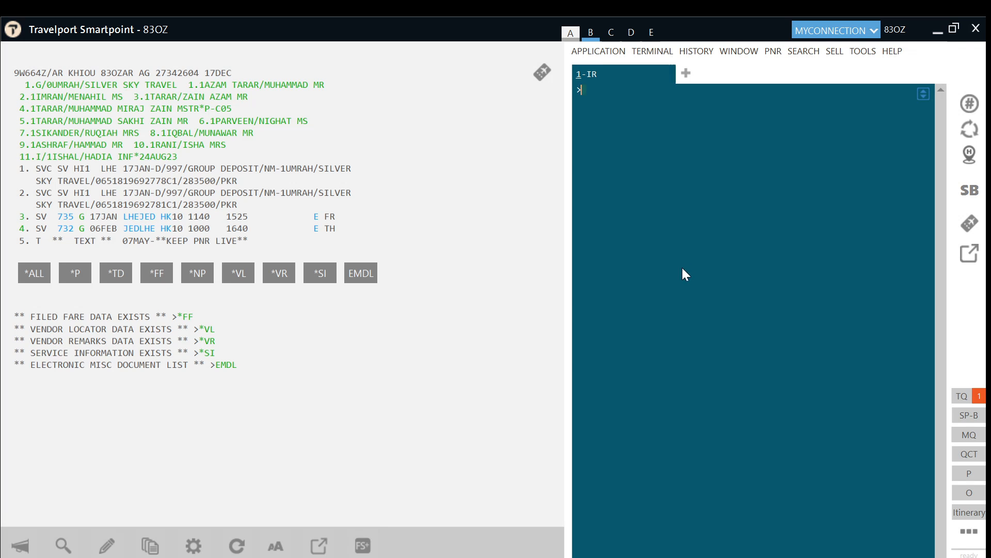
text(FQP17/CSV/ET@LARTPKB4)
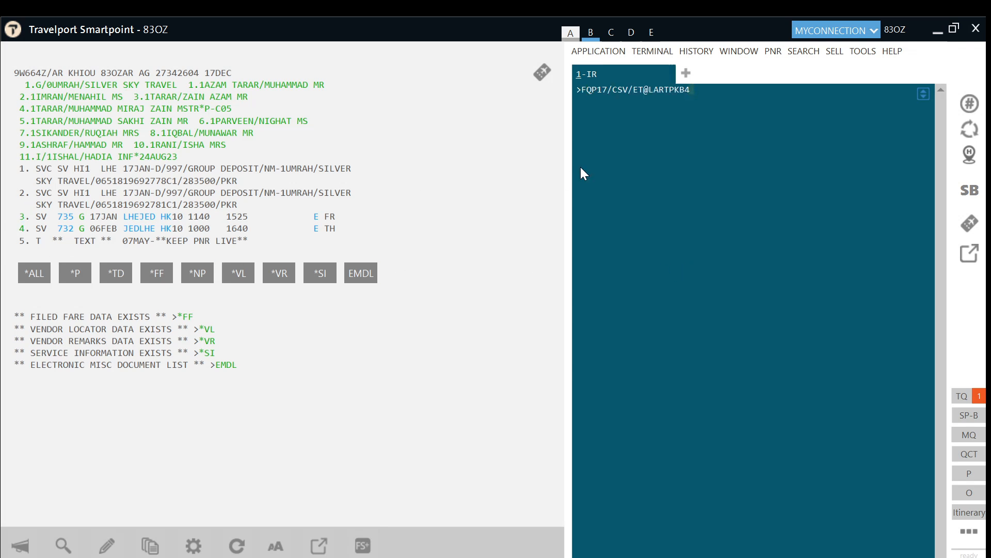
click(600, 92)
text(1)
key(Return)
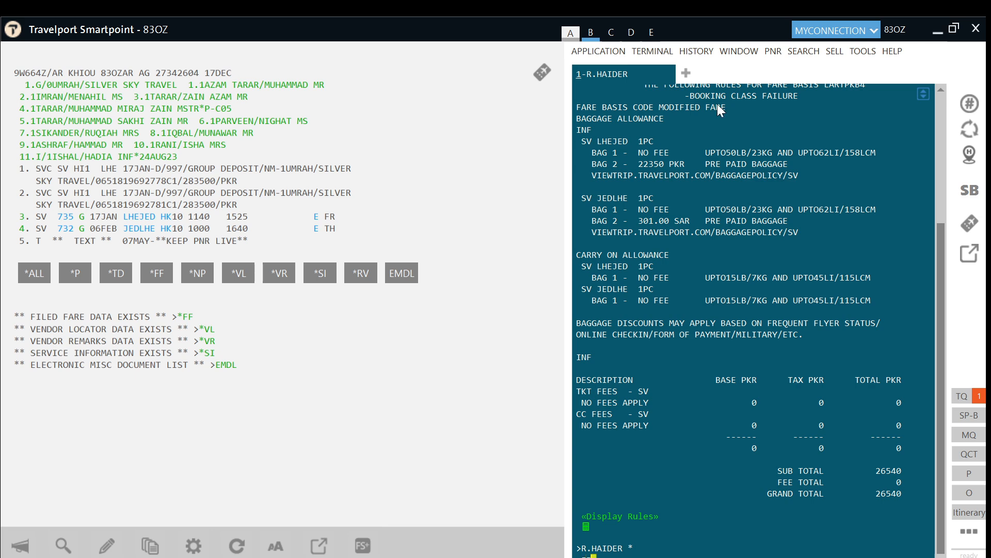
key(Return)
Step: Redisplay the booking and list all three filed fares FQ1–FQ3
text(IR)
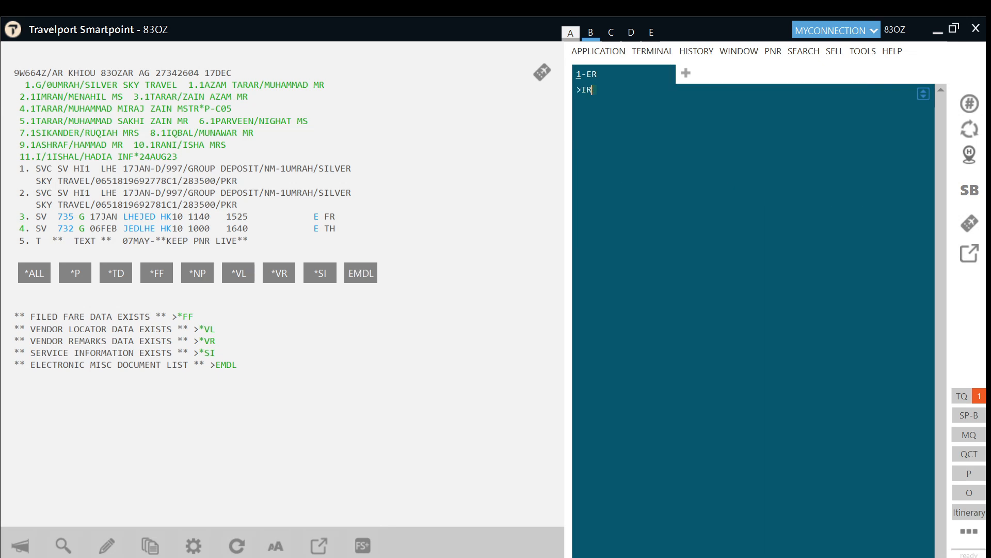
key(Return)
click(148, 272)
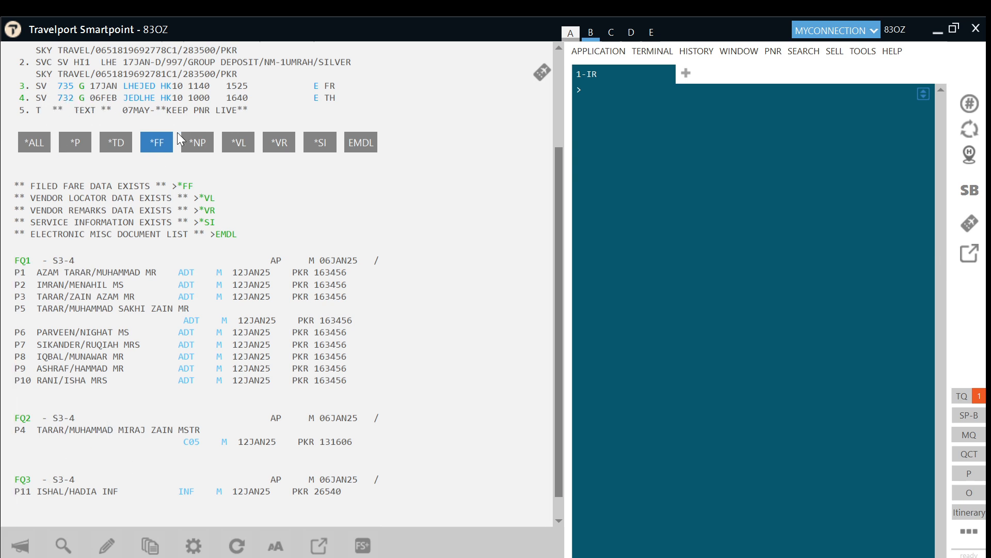
Step: Redisplay the booking, type *FB1, and list filed fares FQ1–FQ3 again
scroll(411, 208, up, 1)
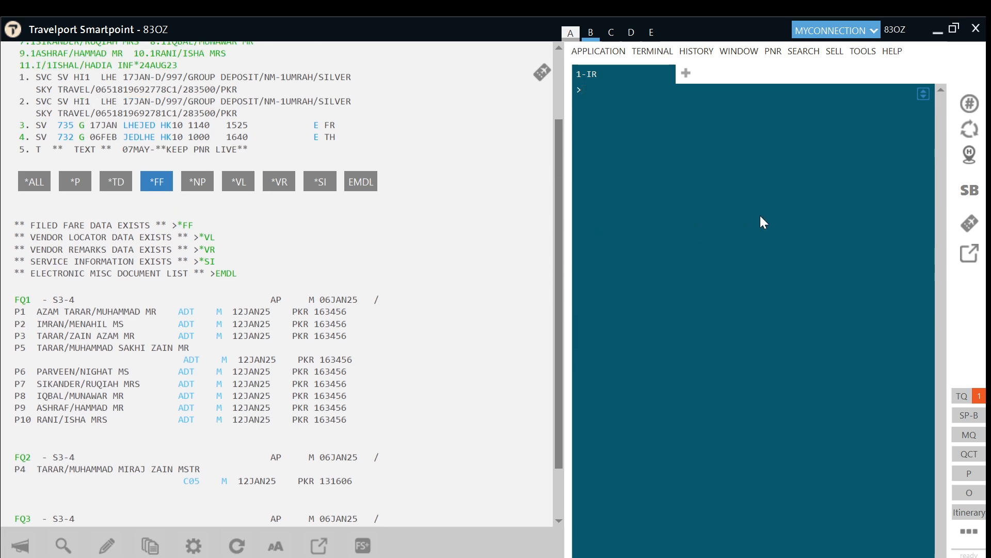
text(IR)
key(Return)
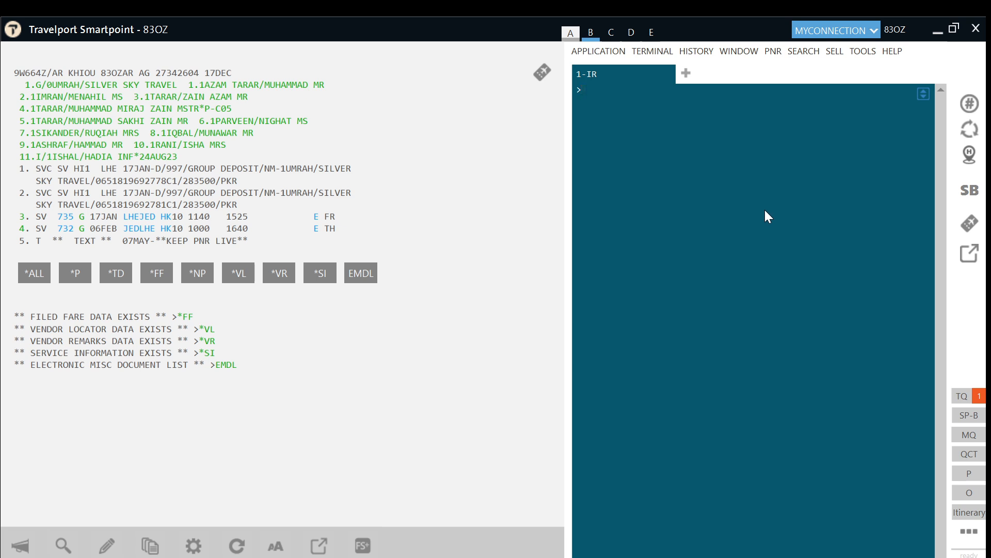
key(alt)
text(*FB1)
click(157, 273)
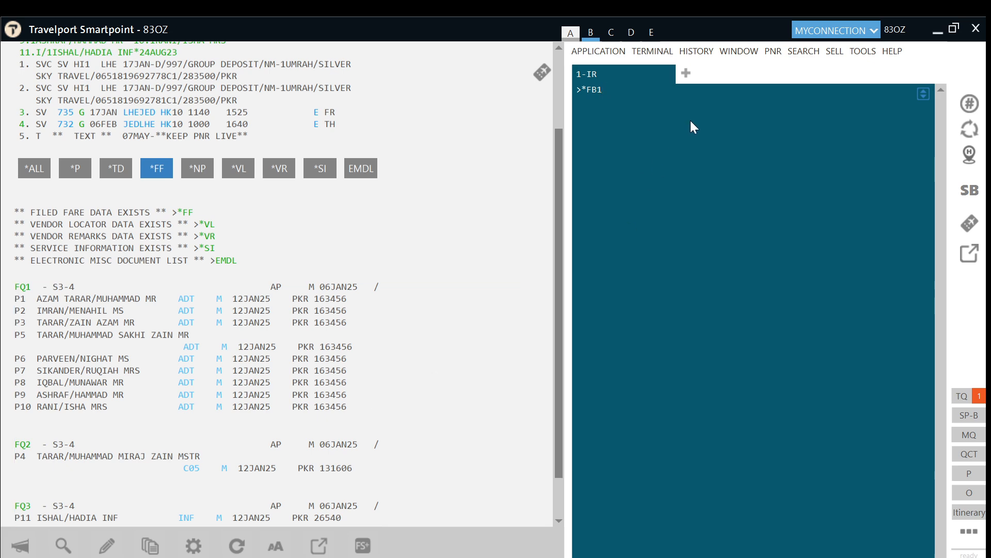
Step: Display filed fare 1 and change its base fare from USD 483.00 to USD 405.00
key(Return)
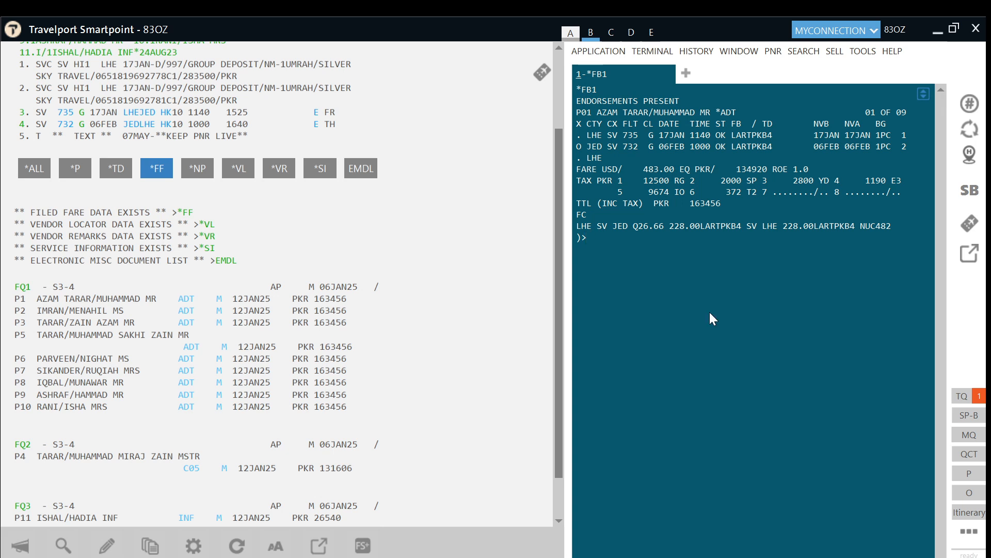
text(FBUFARE/USD405.00)
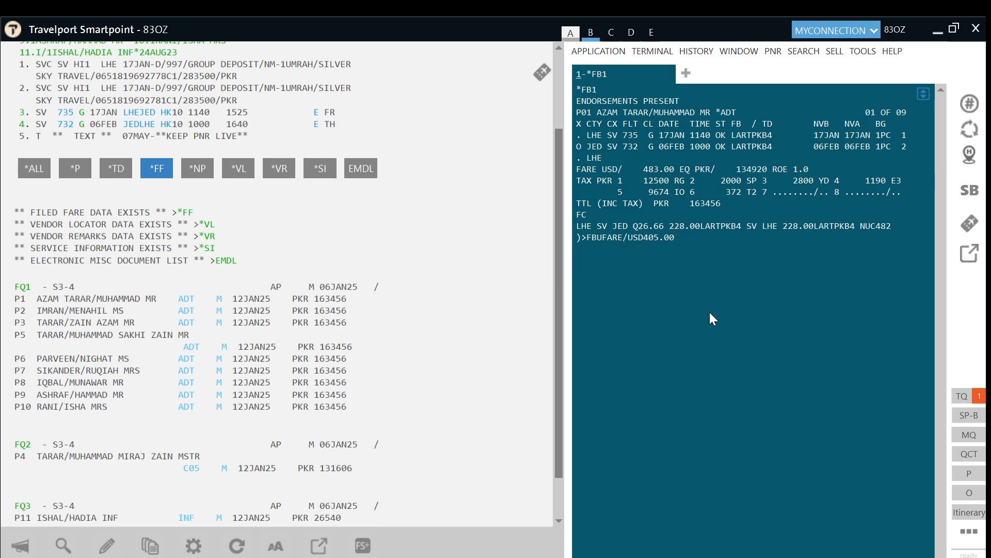
key(Return)
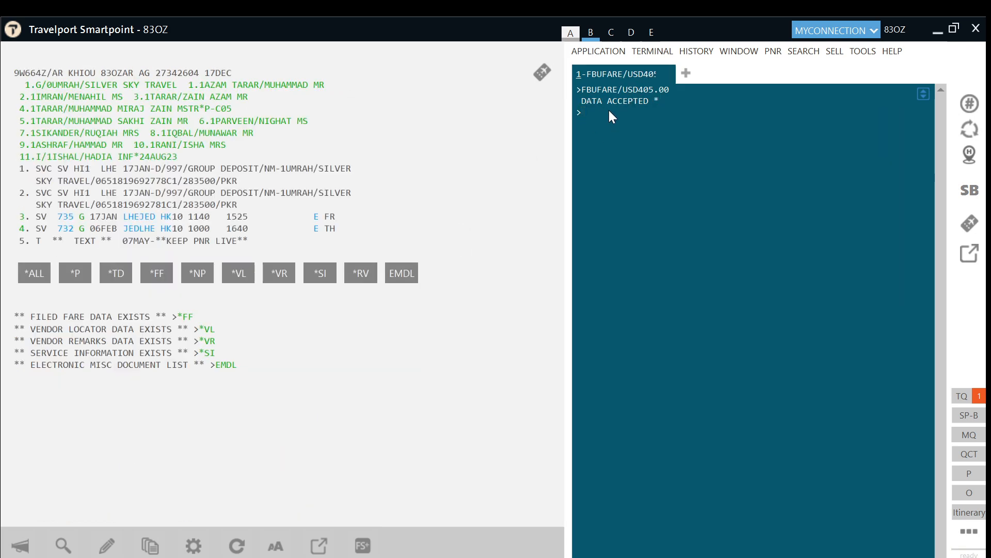
Step: Convert USD 405 to rupees and file the PKR 113130 equivalent fare
click(684, 73)
text(FZS)
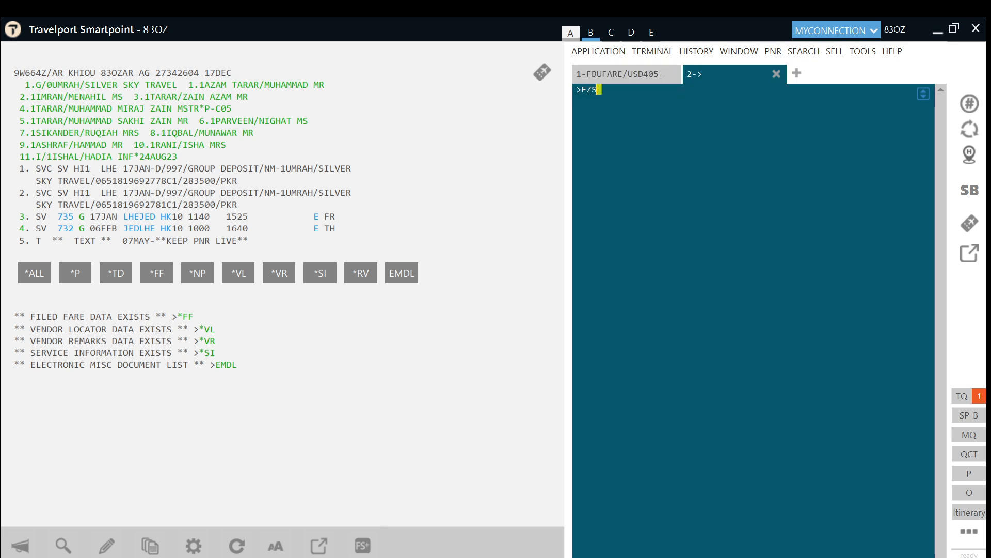
text(USD405PKR)
key(Return)
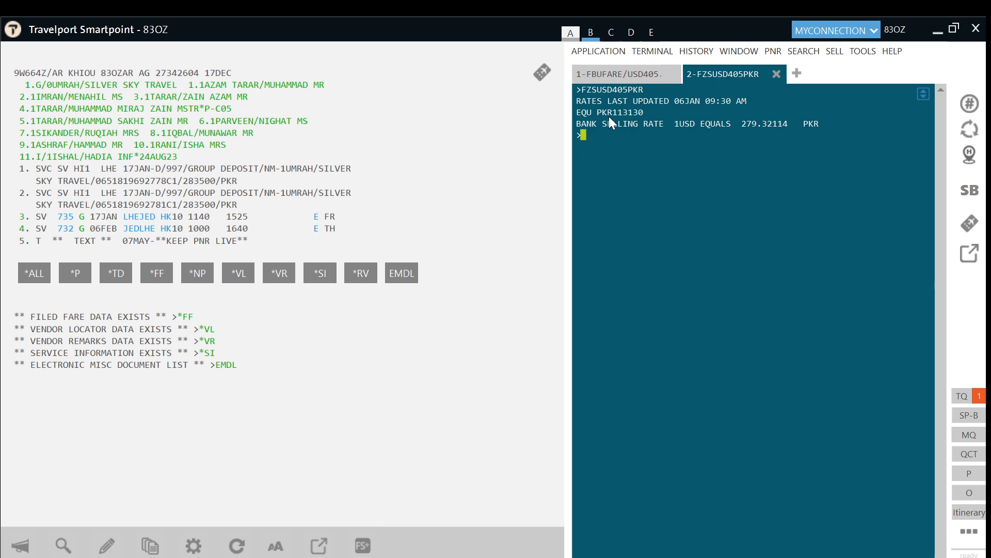
key(alt)
text(FBUEQ/PKR113130)
key(Return)
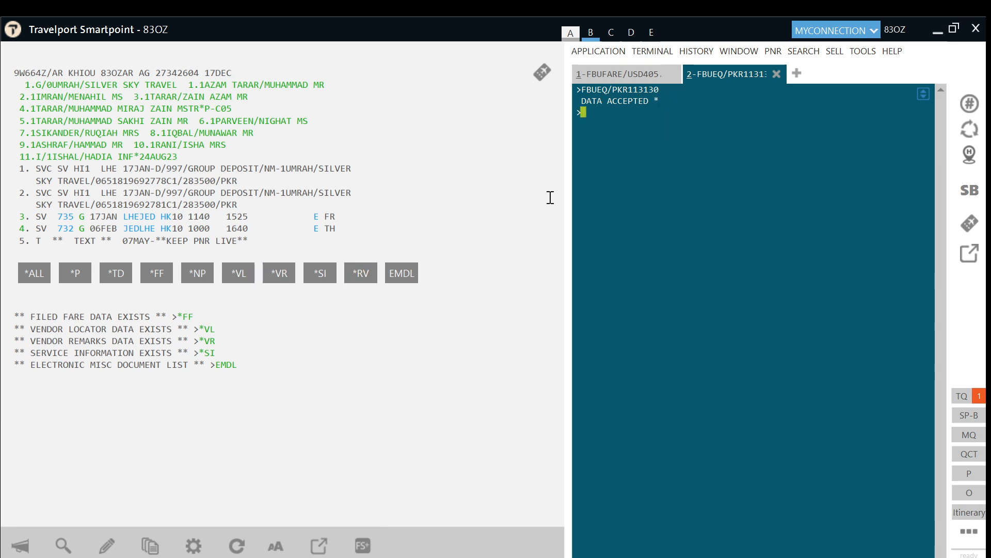
Step: File fare basis GUMEBCG3 for segment 1 and type FBUFB2/GUMEFXG3 for segment 2
text(FBUFB1/GUMEBCG3)
key(Return)
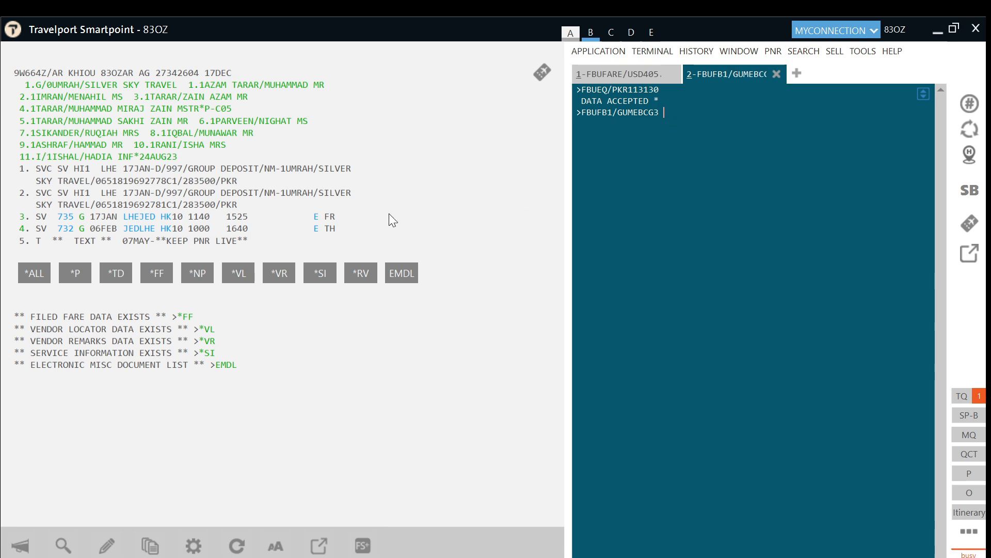
text(FBUFB2/GUMEFXG3)
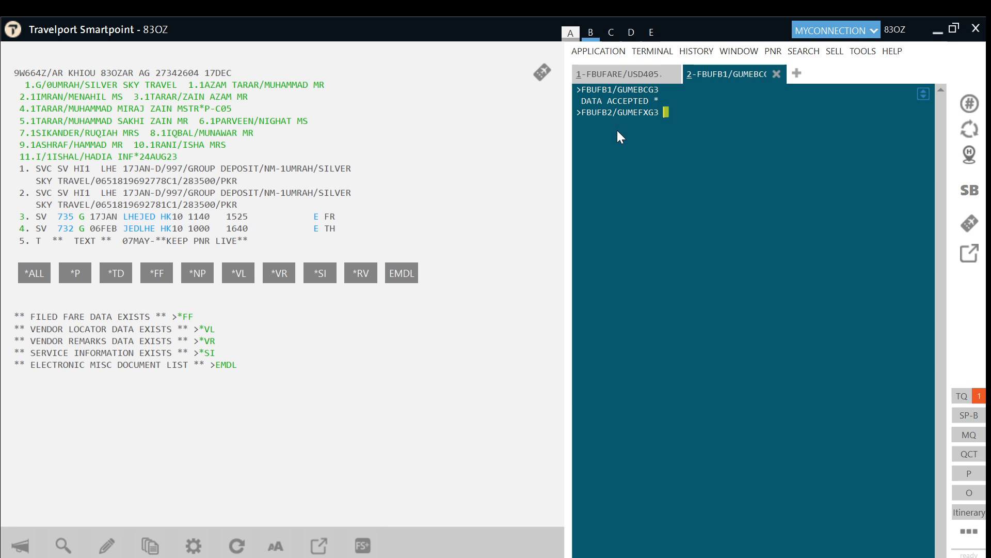
Step: Check the vendor remarks, then submit fare basis GUMEFXG3 for the second flight
click(280, 270)
double_click(239, 429)
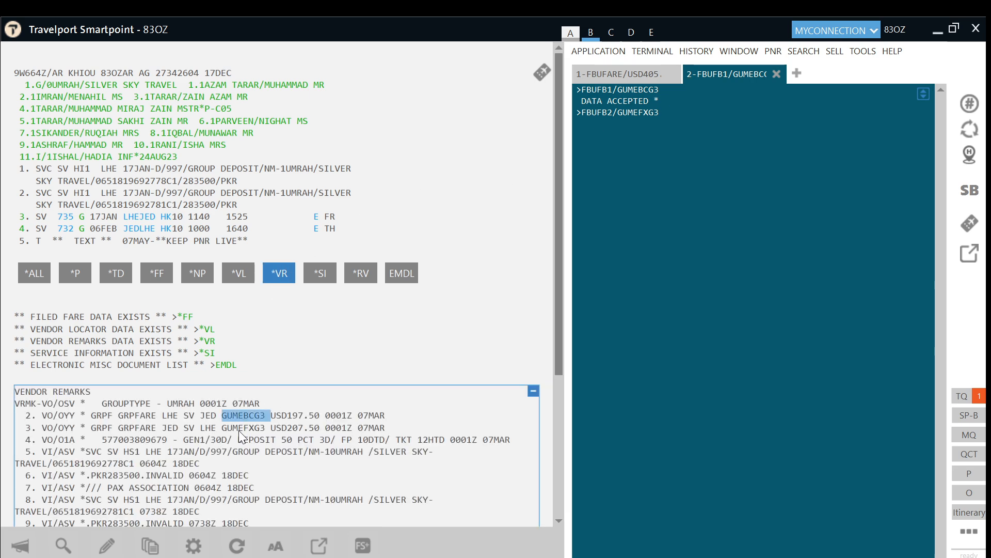
double_click(294, 417)
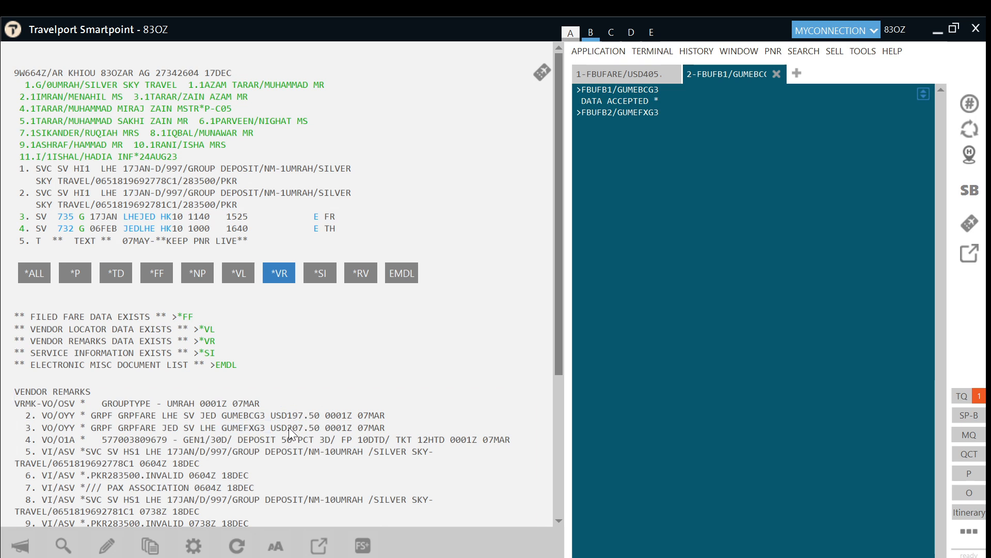
double_click(290, 426)
click(390, 407)
key(Return)
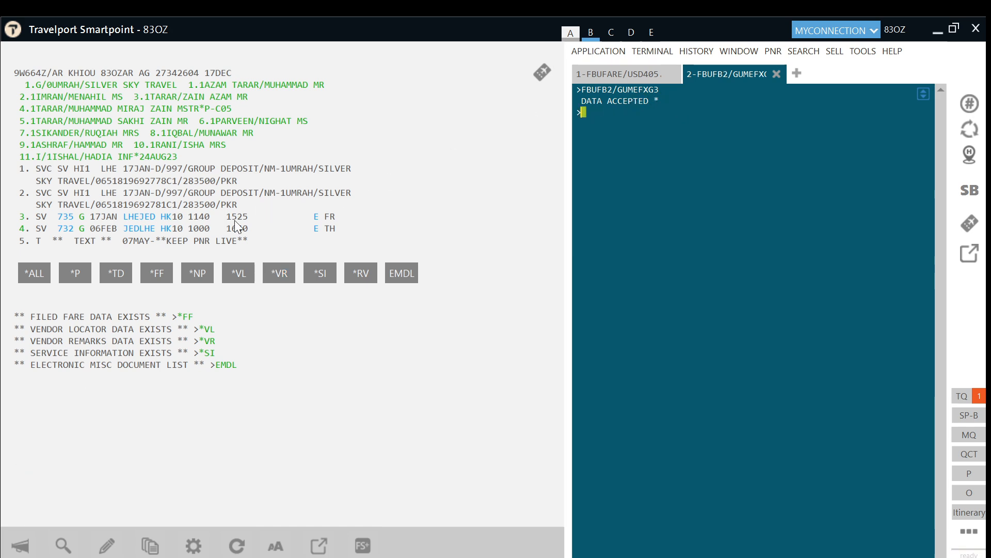
Step: File a 2PC baggage allowance for segment 2 and draft the NUC405.00 fare construction
key(alt)
text(FBUBG2/2PC)
key(Return)
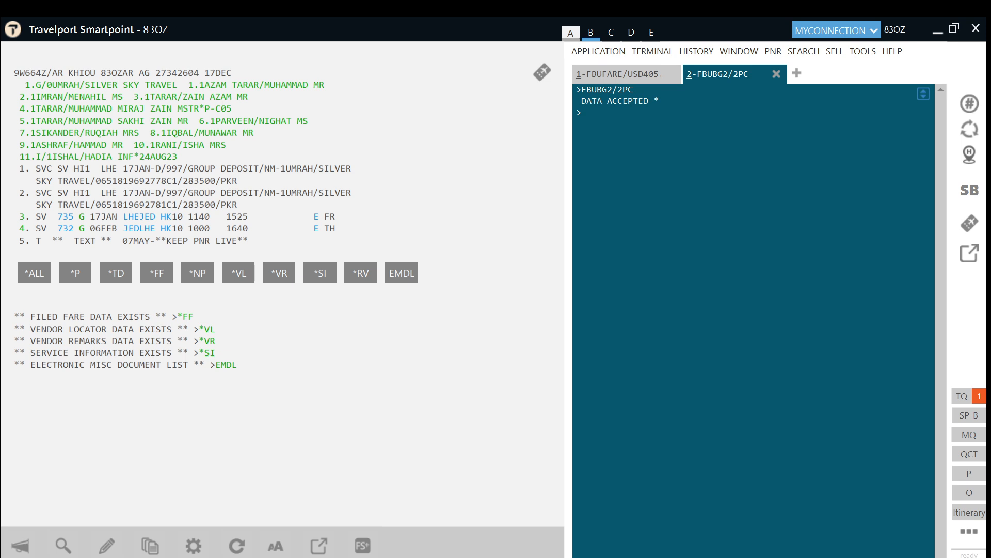
text(FBUFC/ LHE SV JED197.50SV LHE207.50NUC405.00END ROE1.000000END)
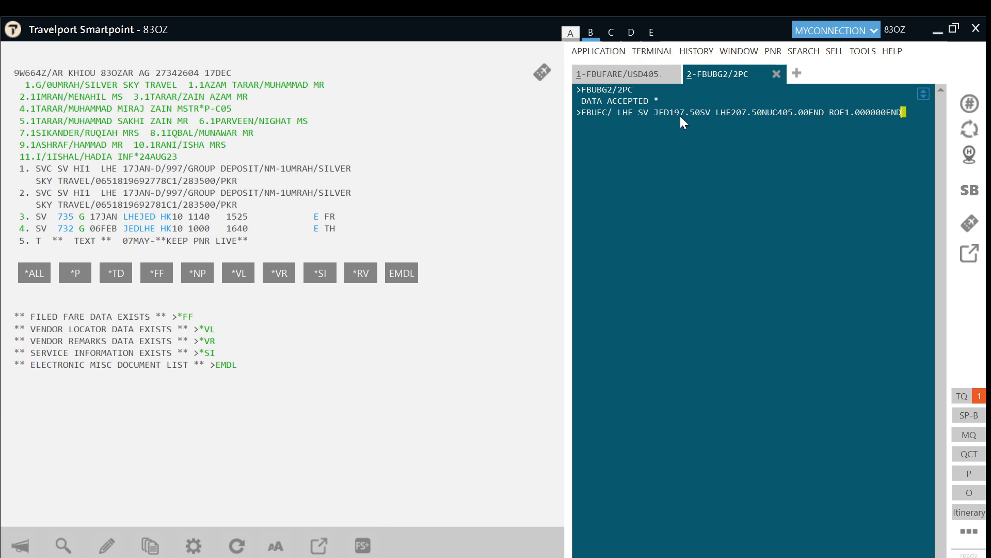
click(277, 274)
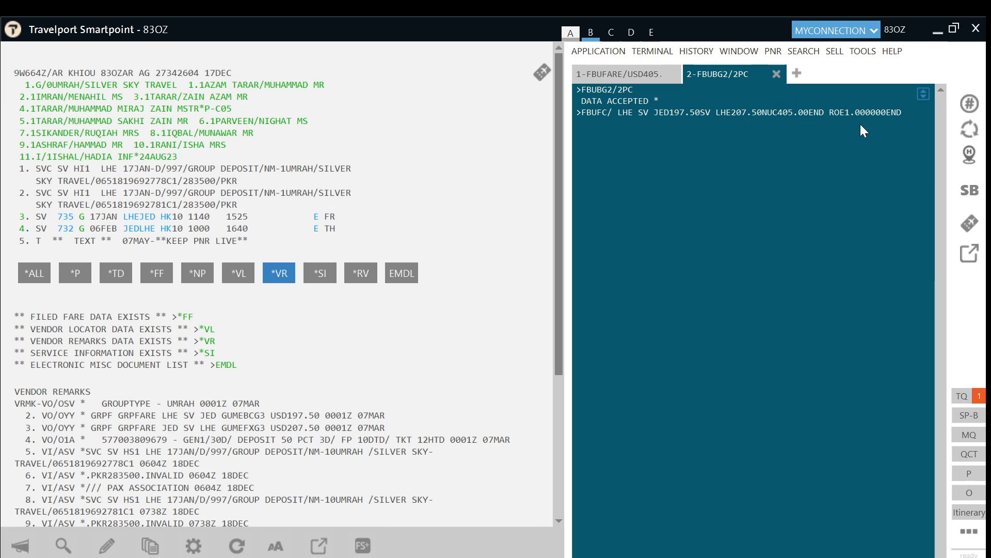
Step: Accept the fare construction and FBUTTL/ time limit, then file the fare for all passengers with FBFALL
key(Return)
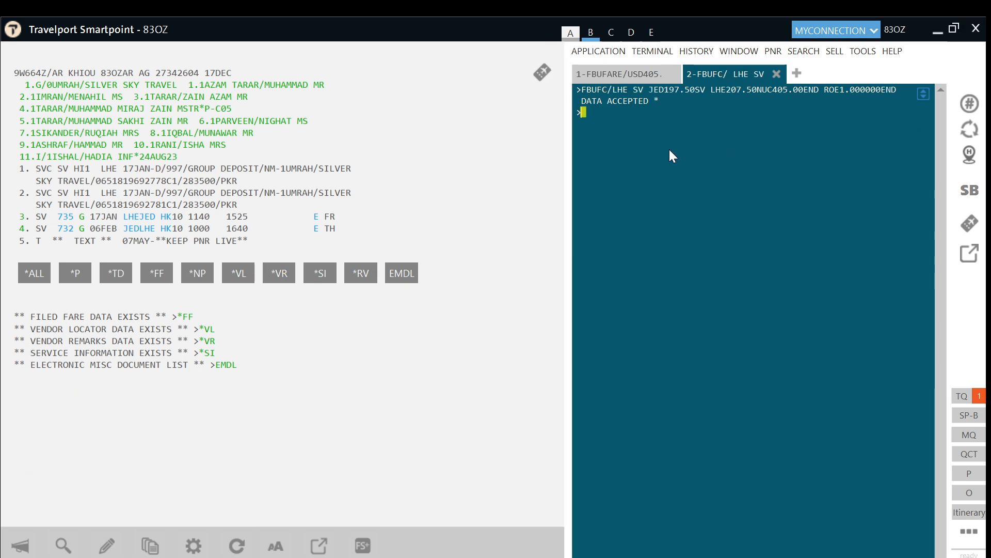
key(alt)
text(FBUTTL/)
key(Return)
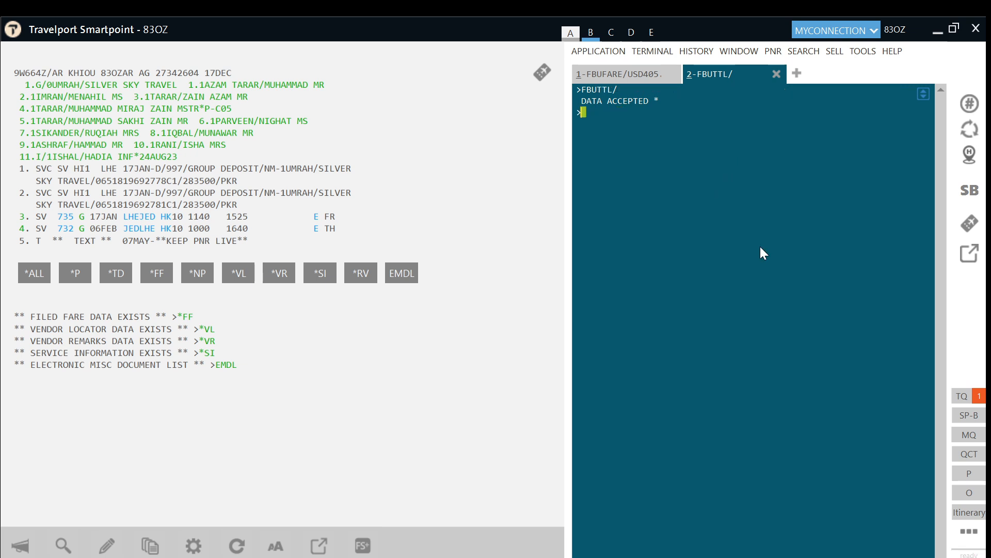
text(FBFALL)
key(Return)
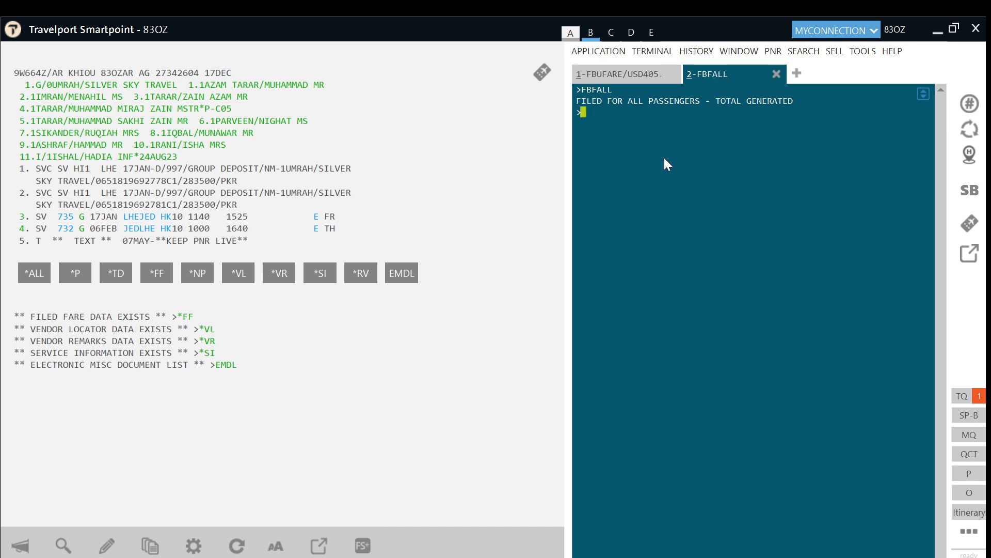
Step: Enter the received-from name, end the transaction with ER, and redisplay with IR
text(R.HAIDER)
key(Return)
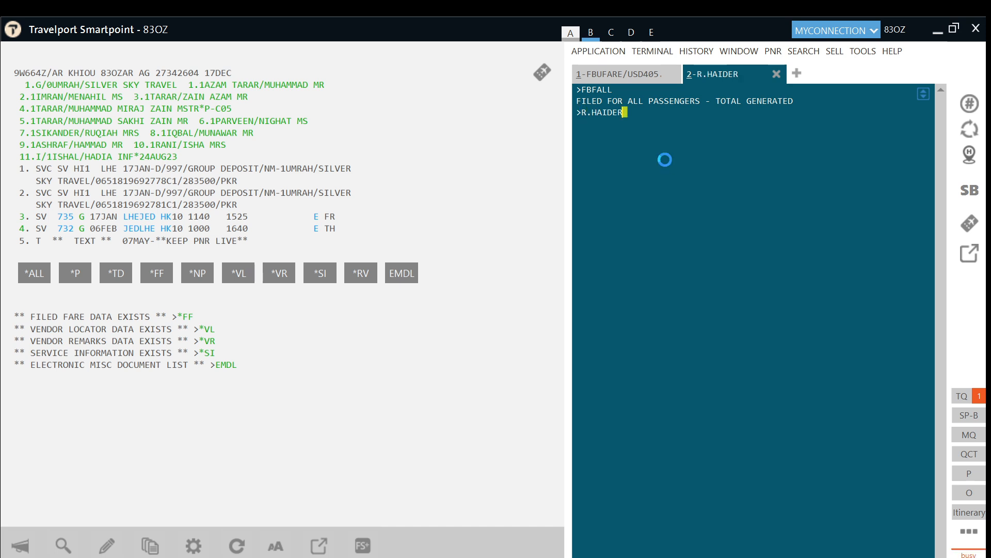
text(ER)
key(Return)
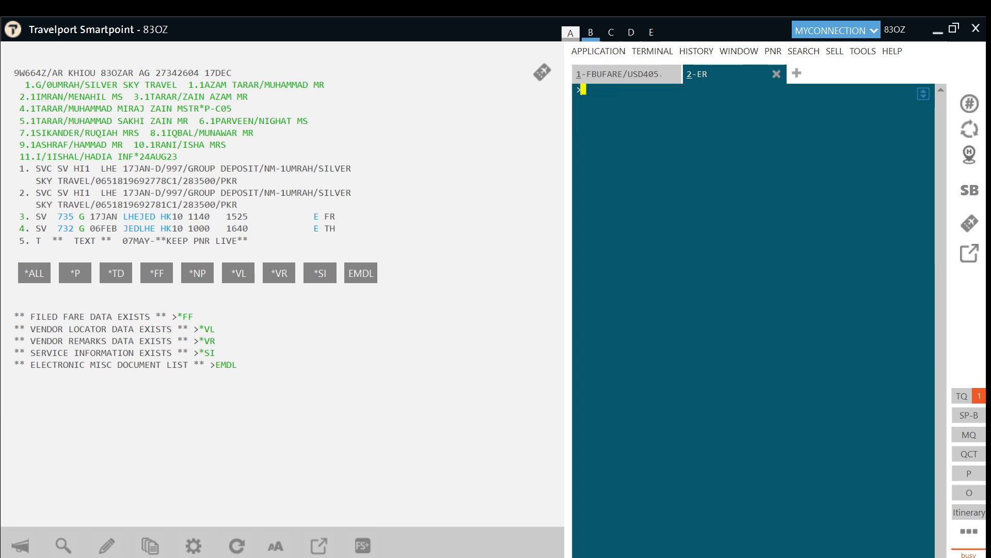
text(IR)
key(Return)
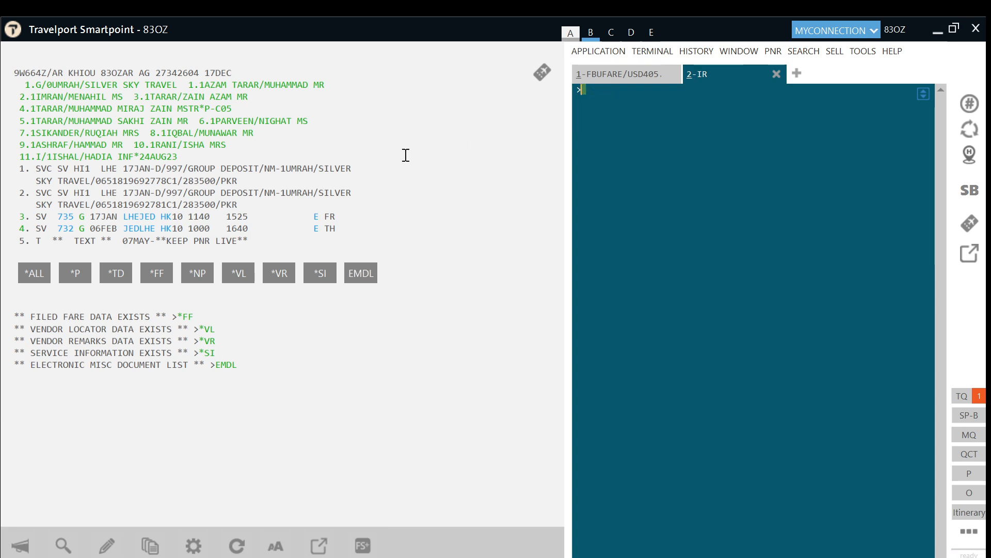
Step: Show the filed fare data, with FB1 at PKR 141666 per adult plus FQ2 and FQ3
click(154, 275)
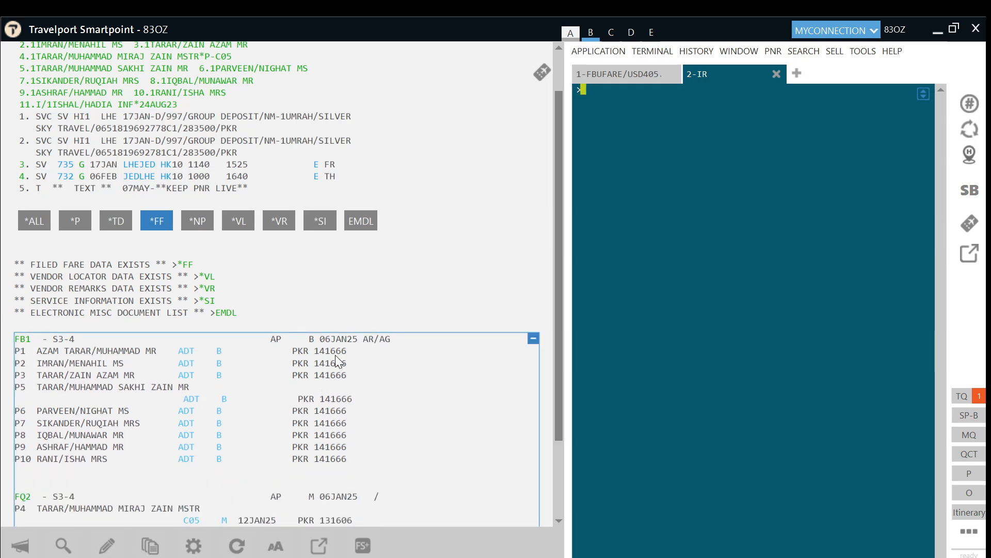
scroll(371, 457, down, 1)
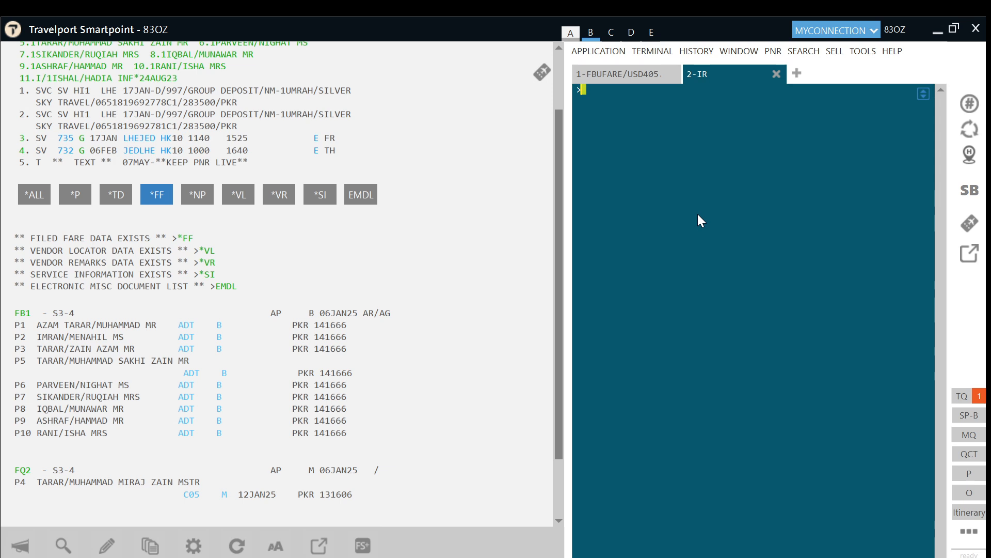
Step: Display the child's filed fare with *FB2
text(*FB2)
scroll(302, 382, down, 1)
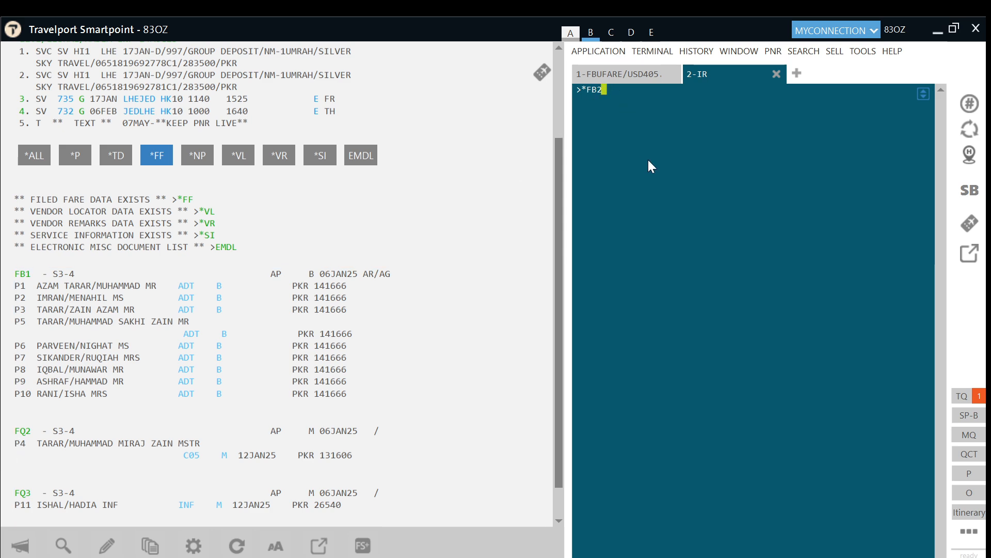
key(Return)
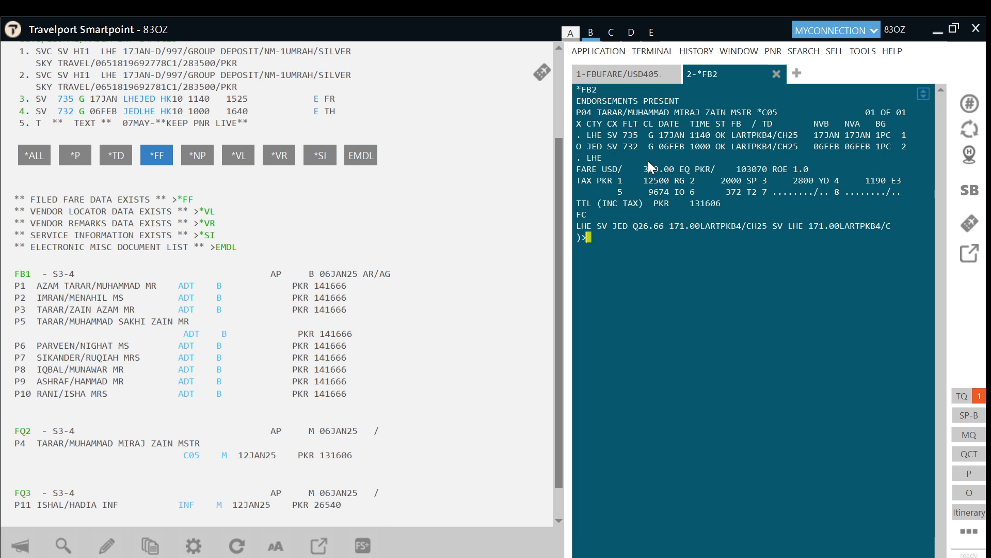
Step: Price passenger 4 with FQP04/CSV/ET@LARTPKB4, review the quote, then discard it with IR
key(alt)
text(FQP04/CSV/ET@LARTPKB4)
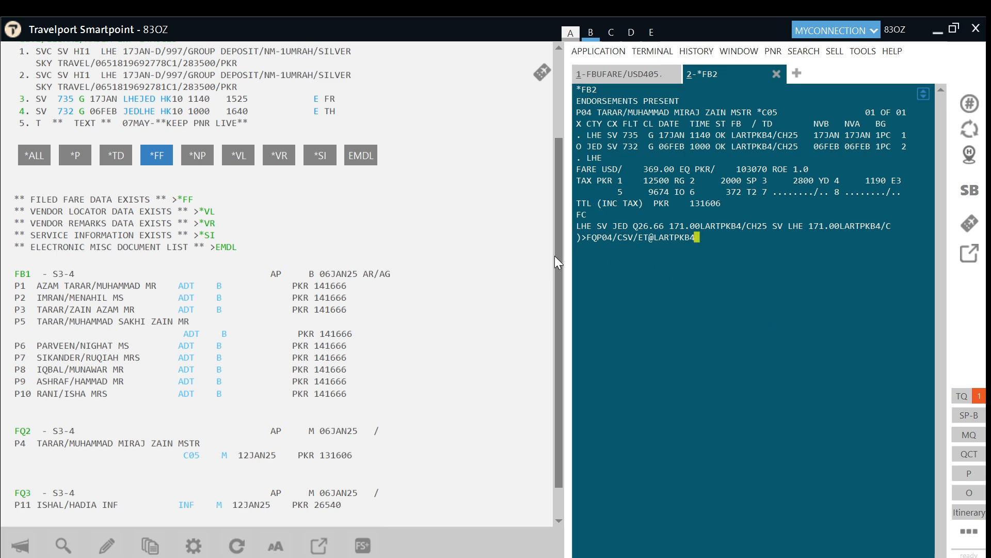
scroll(202, 222, up, 2)
scroll(97, 98, up, 1)
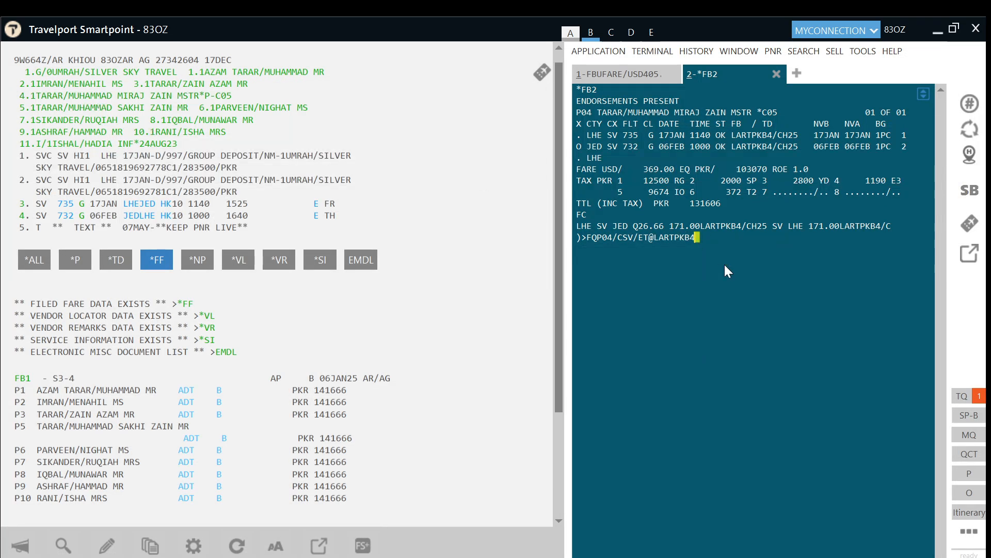
key(Return)
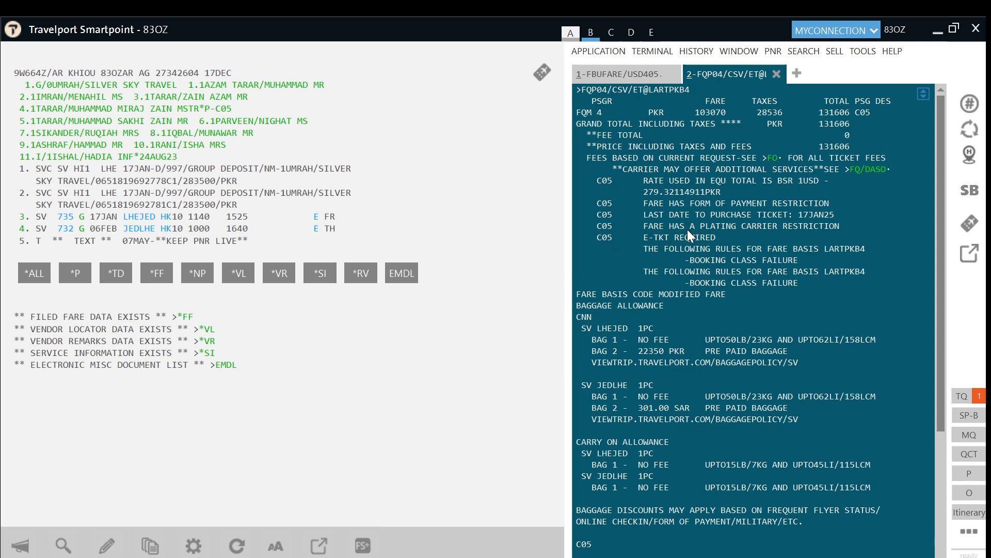
scroll(687, 230, down, 5)
text(IR)
key(Return)
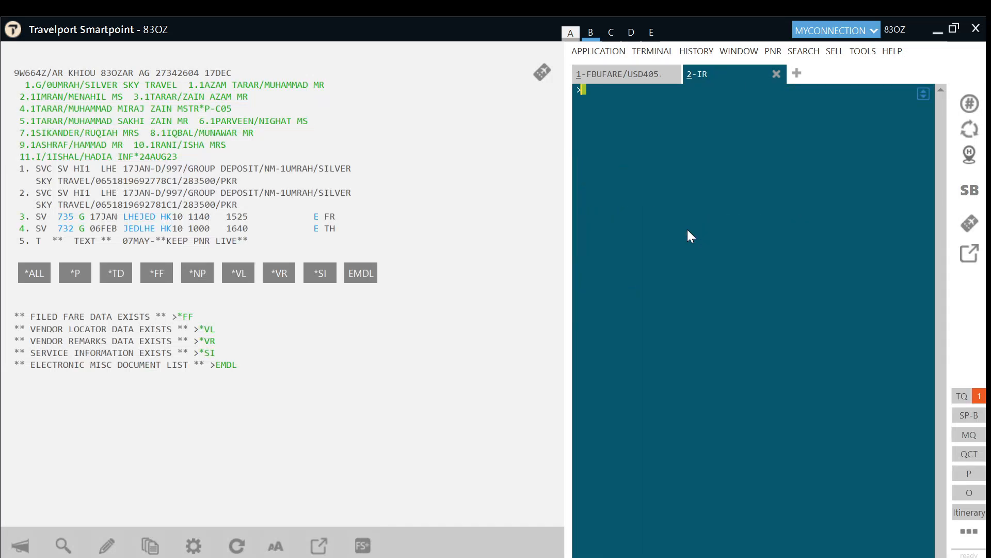
Step: Display the child's filed fare FB2 and draft an FBUFARE/USD303.75 base-fare update
text(*FB2)
key(Return)
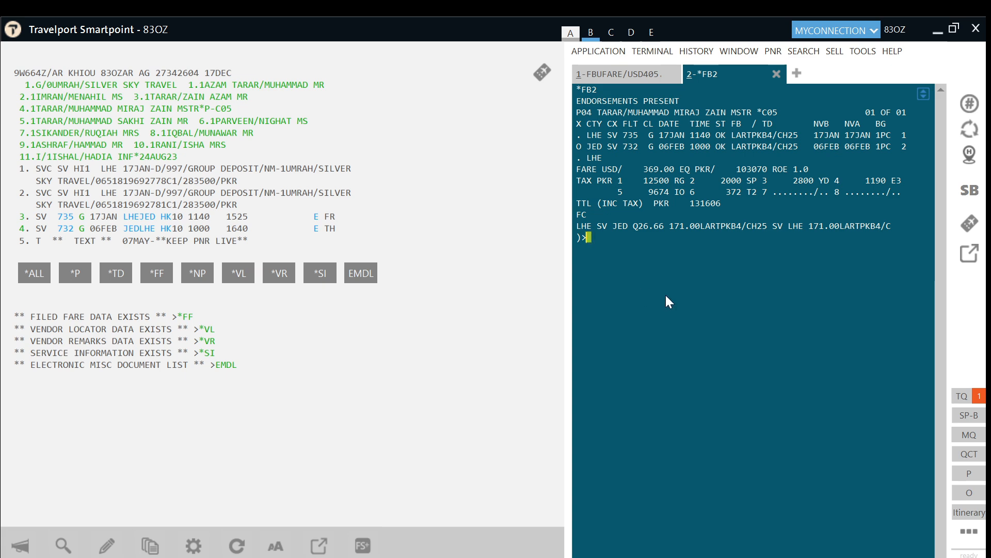
text(FBUFARE/USD303.75)
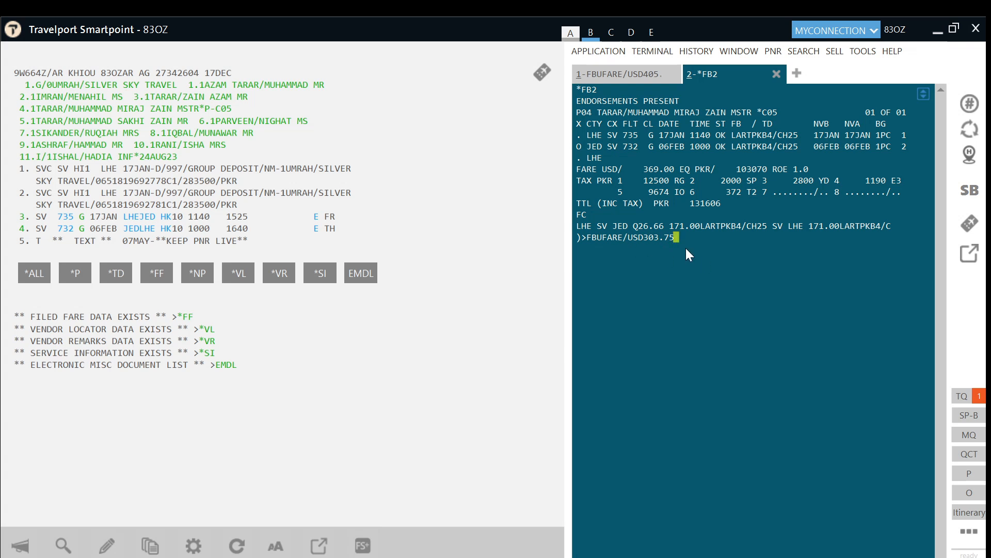
Step: Enter the child's USD303.75 base fare, PKR84850 equivalent and fare bases GUMEBCG3/CH25 and GUMEFXG3/CH25
key(Return)
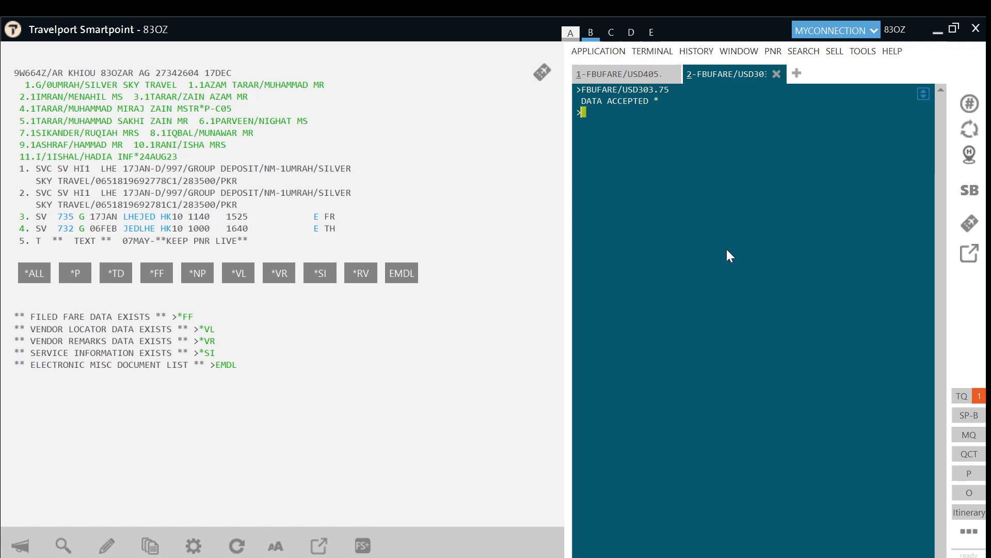
text(FBUEQ/PKR84850)
key(Return)
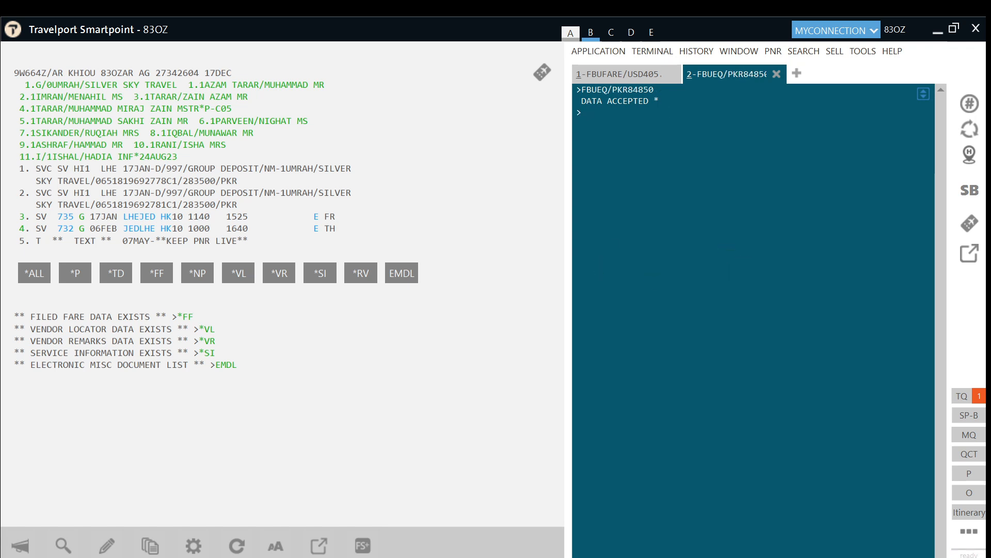
text(FBUFB1/GUMEBCG3/CH25)
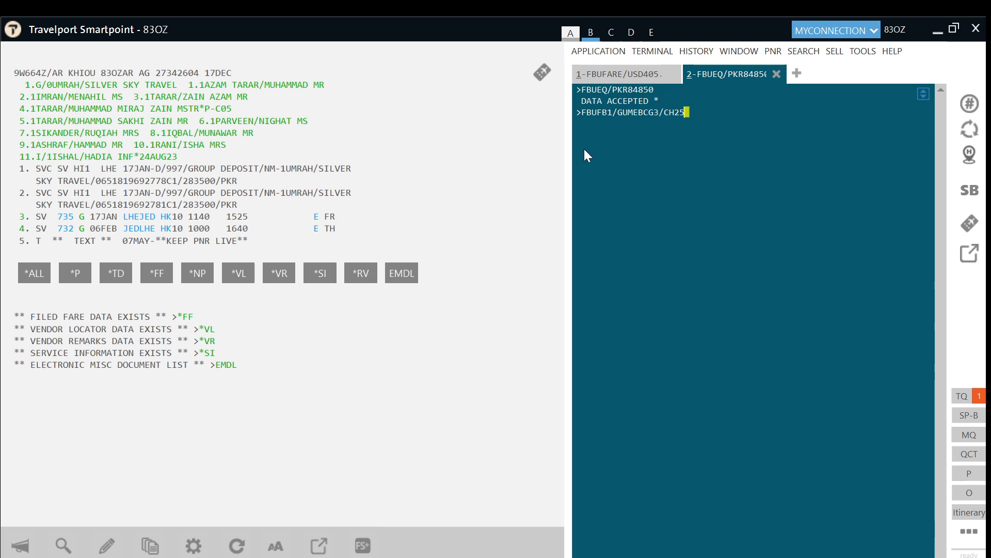
key(Return)
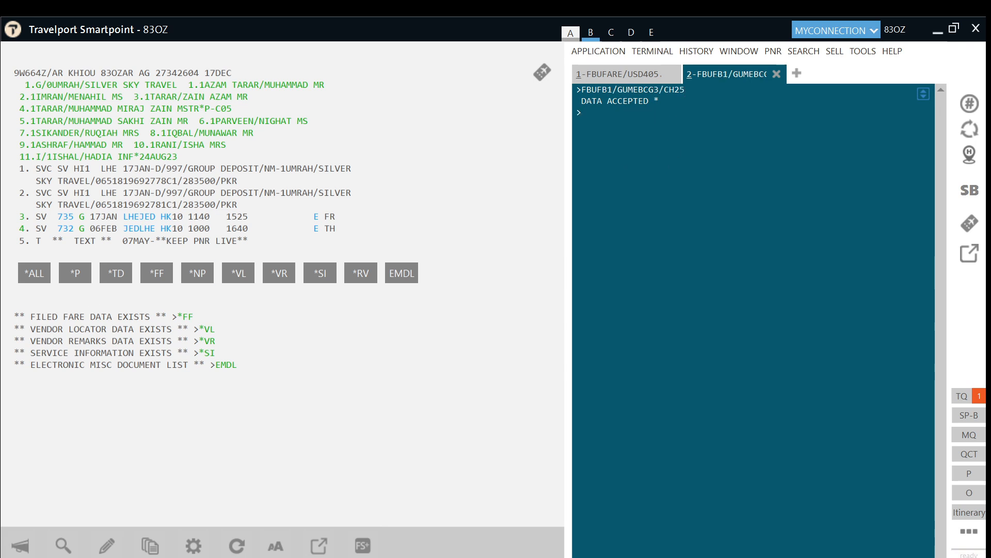
text(FBUFB2/GUMEFXG3/CH25)
key(Return)
Step: Add the 2PC baggage allowance for flight two and the NUC303.75 child fare construction
text(FBUBG2/2PC)
key(Return)
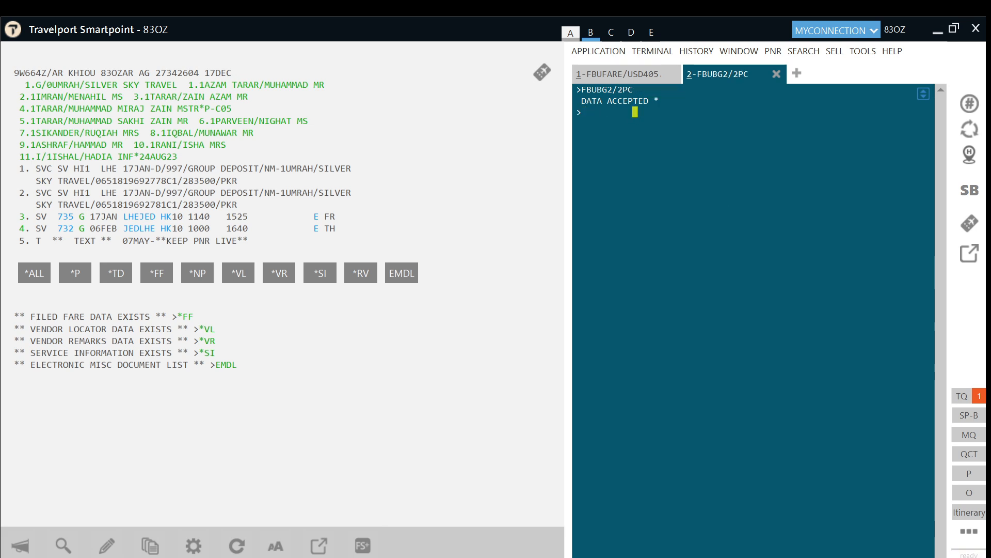
text(FBUFC/ LHE SV JED150.00SV LHE153.75NUC303.75END ROE1.000000END)
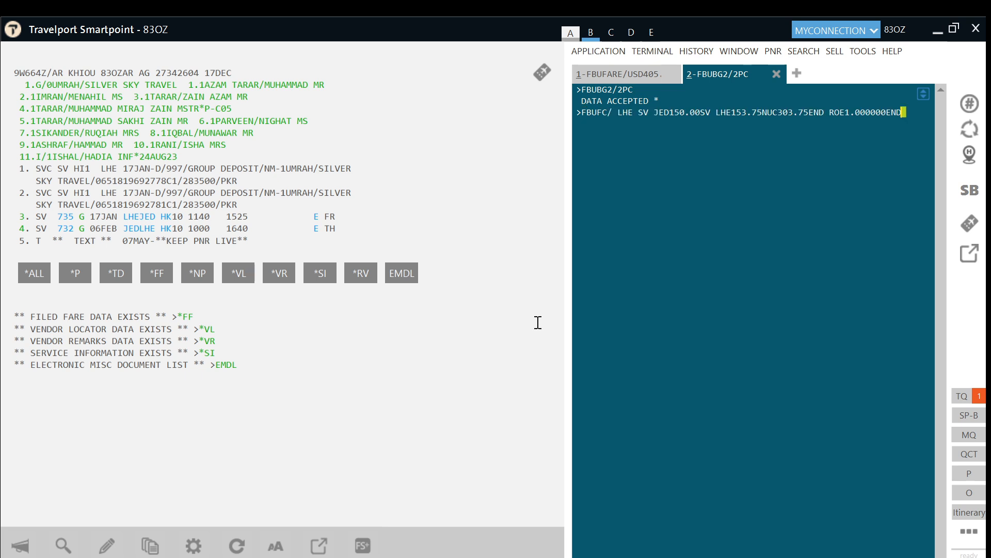
key(Return)
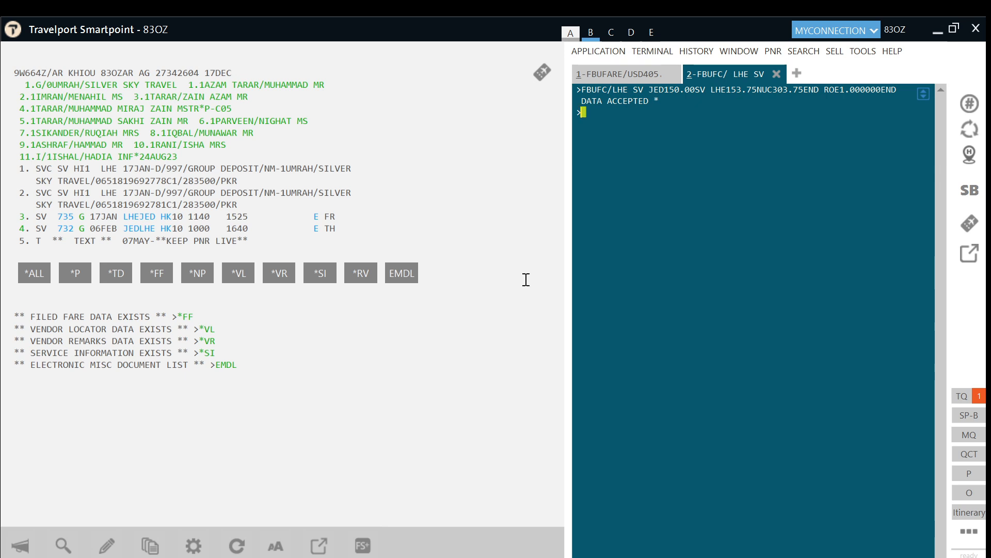
Step: Calculate totals with FBUTTL/, file the fare for all passengers with FBFALL, and enter the received-from name
text(FBUTTL/)
key(Return)
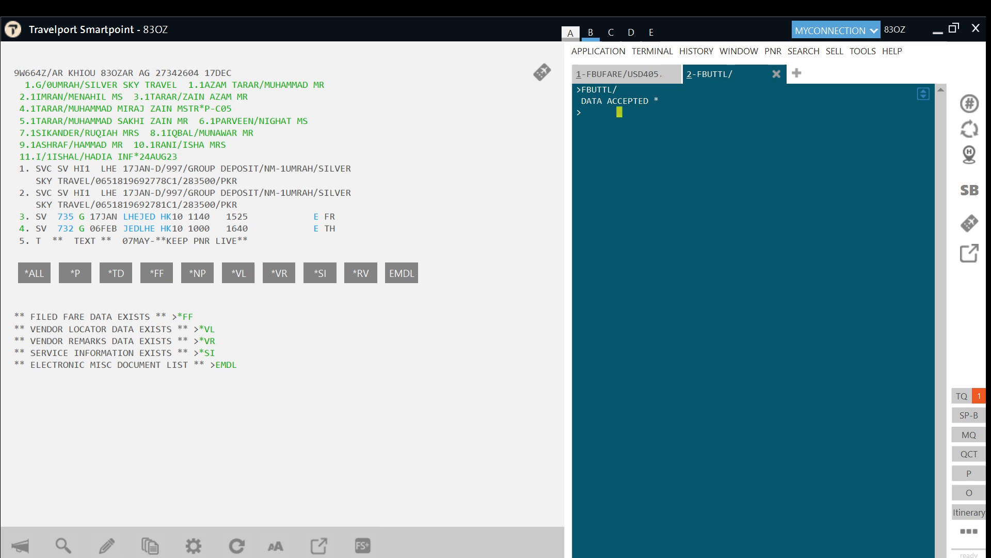
text(FBFALL)
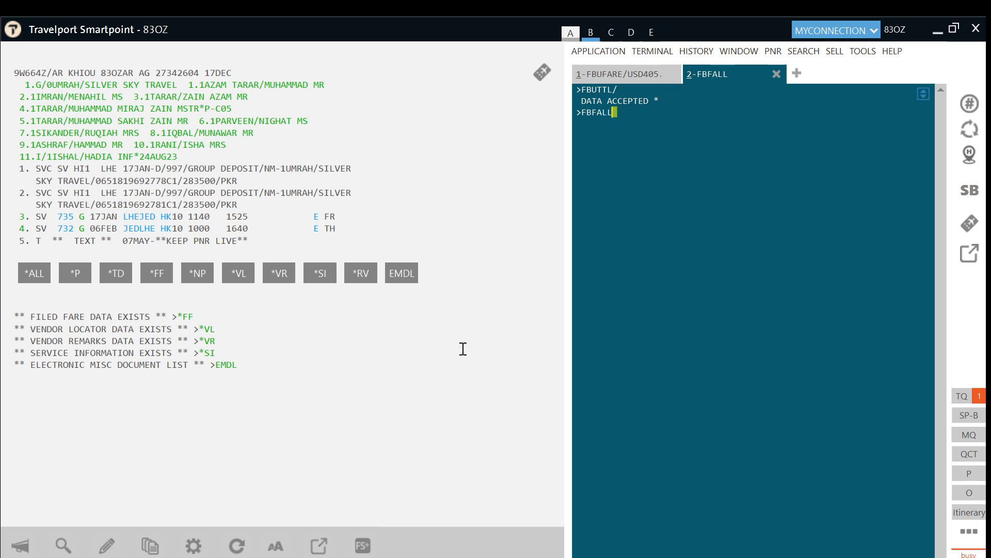
key(Return)
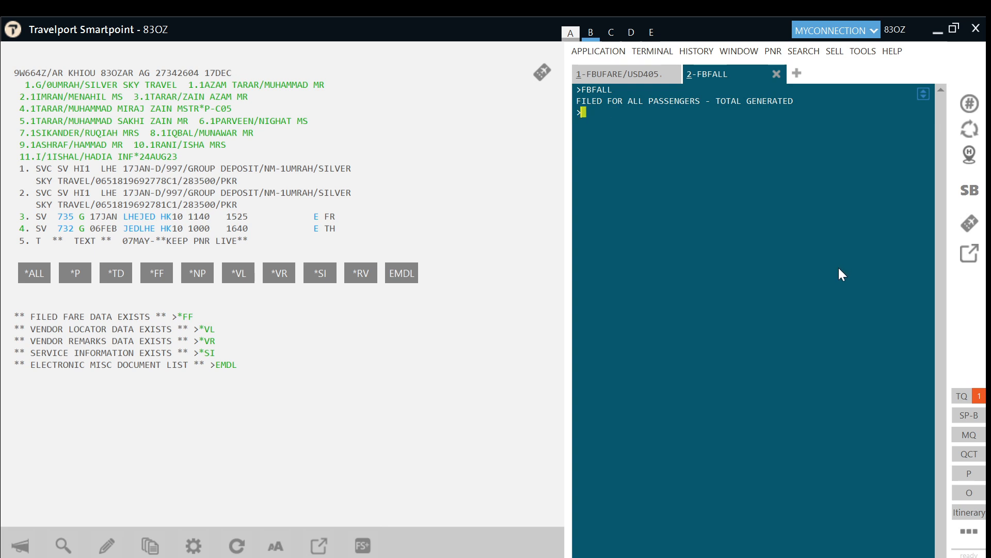
text(R.HAIDER)
key(Return)
text(ER)
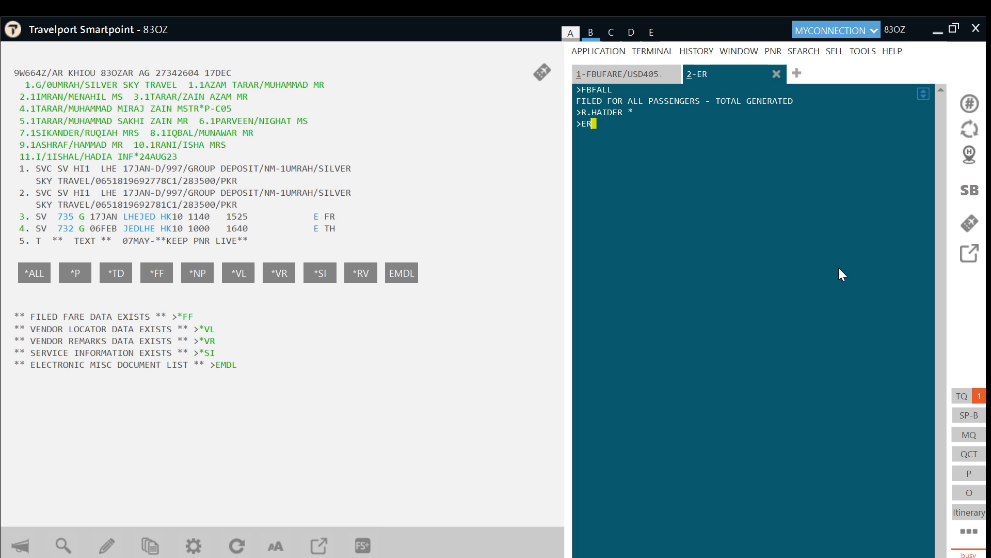
Step: End the transaction, redisplay the booking with IR, and display the infant's filed fare FB3
key(Return)
text(IR)
key(Return)
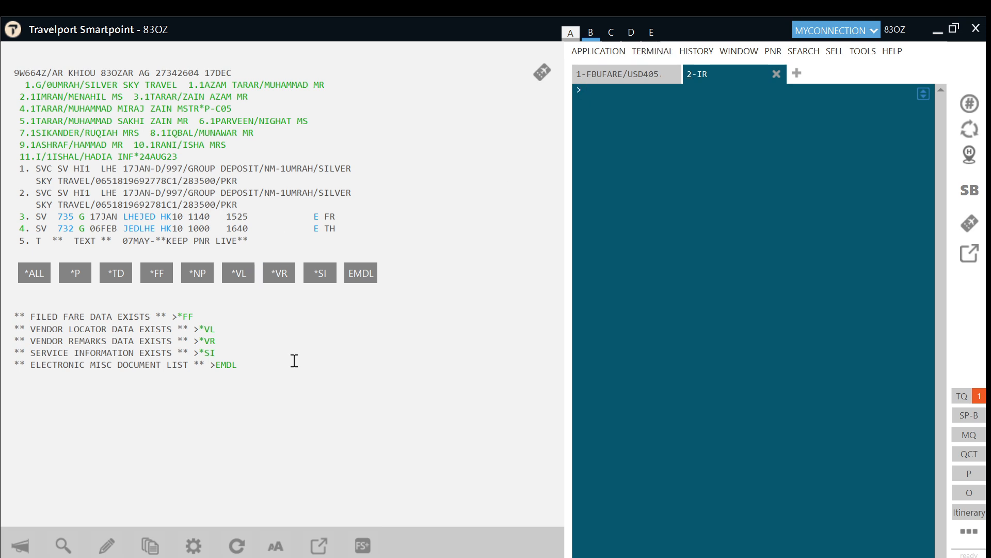
text(*FB2)
key(Return)
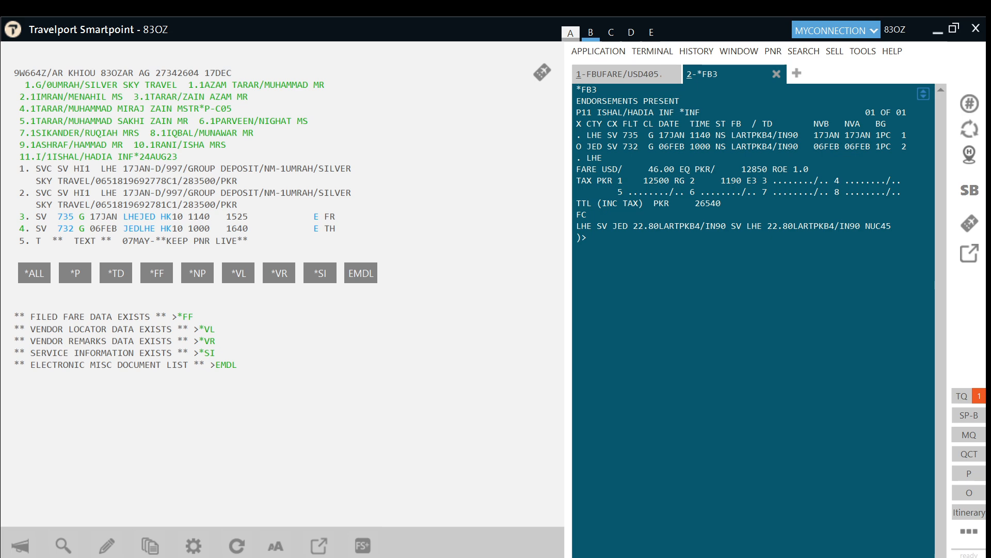
Step: Set the infant's base fare to USD40.50, equivalent PKR11320, and outbound fare basis GUMEBCG3/IN90
text(FBUFARE/USD40.50)
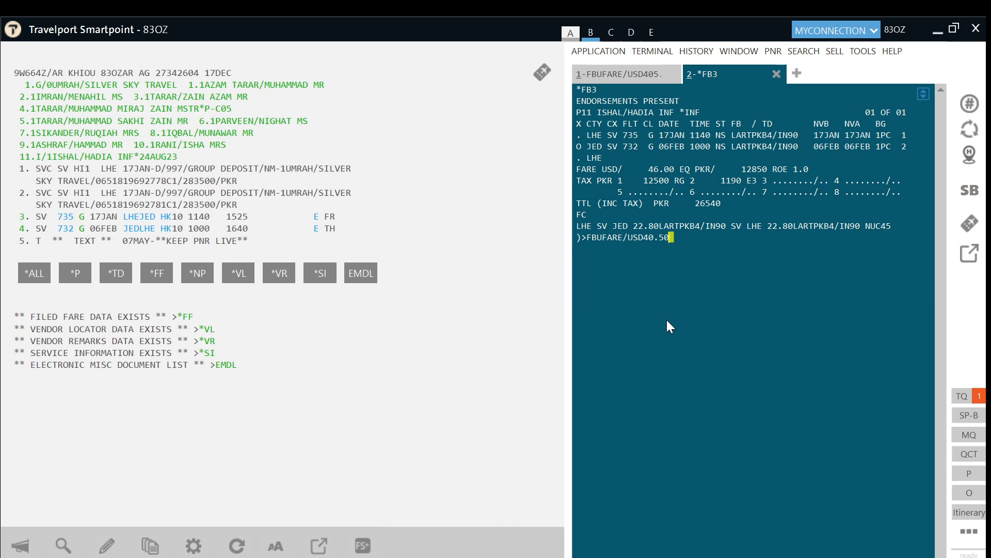
key(Return)
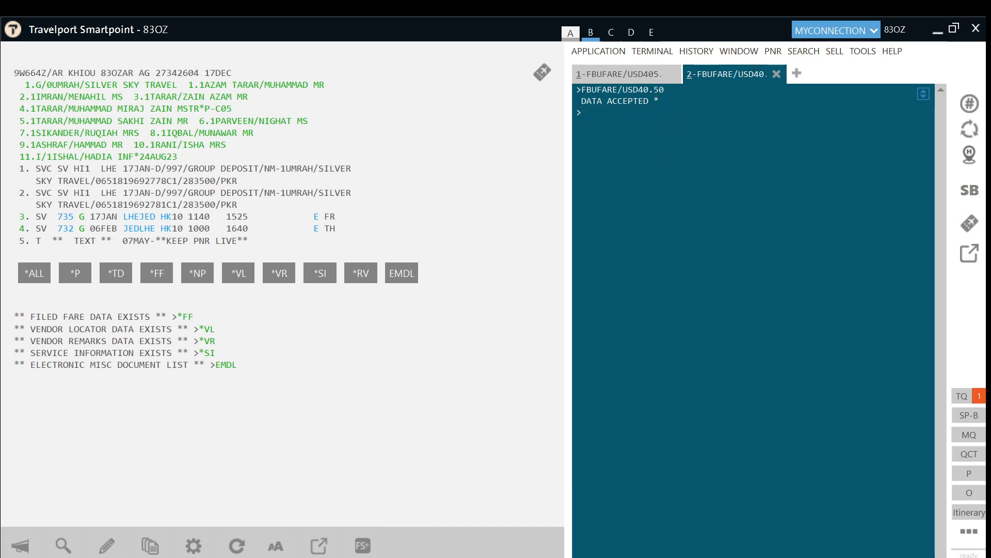
text(FBUEQ/PKR11320)
key(Return)
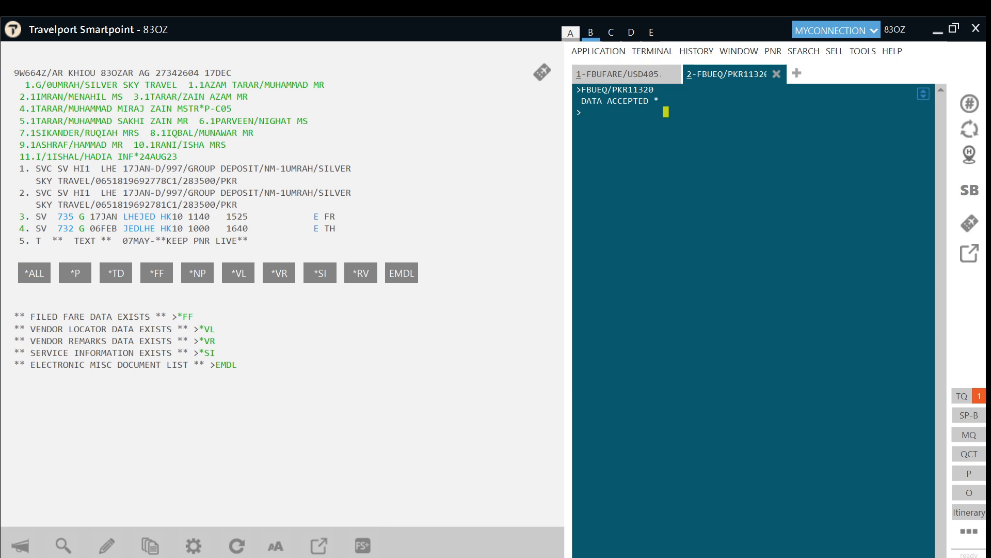
text(FBUFB1/GUMEBCG3/IN90)
key(Return)
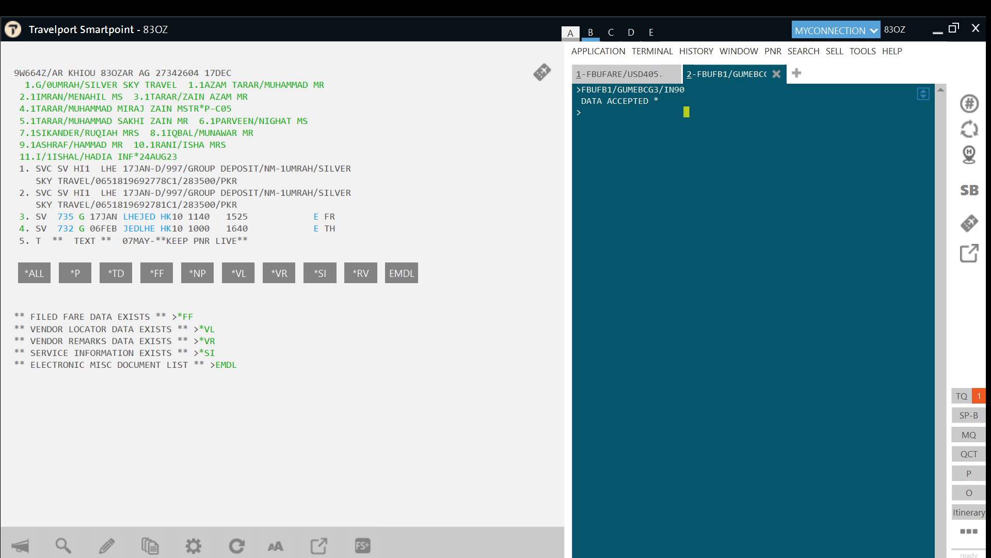
Step: Set return fare basis GUMEFXG3/IN90, enter the NUC40.50 fare calculation, and recalculate totals with FBUTTL/
click(712, 373)
text(FBUFB2/GUMEFXG3/IN90)
key(Return)
click(204, 425)
text(FBUFC/ LHE SV JED20.00SV LHE20.50NUC40.50END ROE1.000000END)
key(Return)
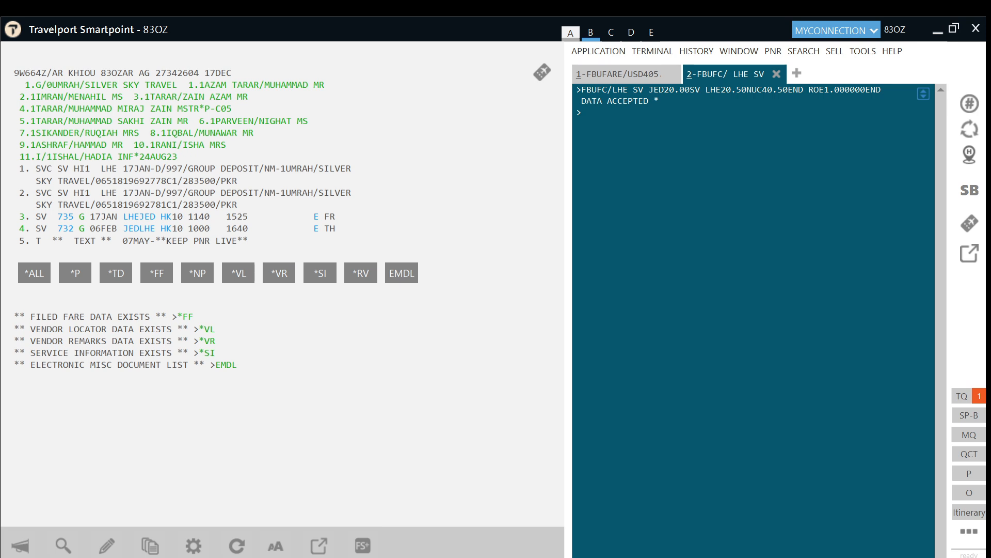
text(FBUTTL/)
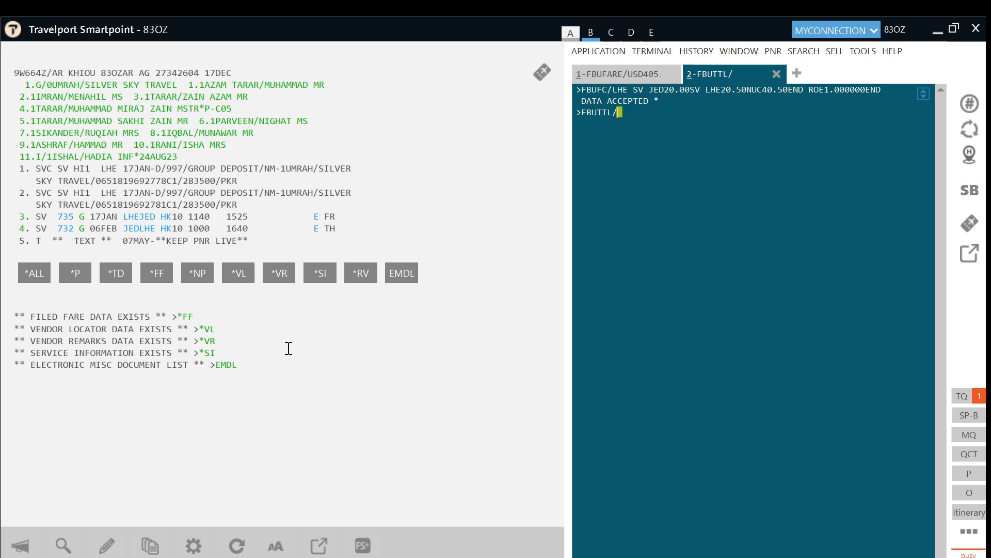
key(Return)
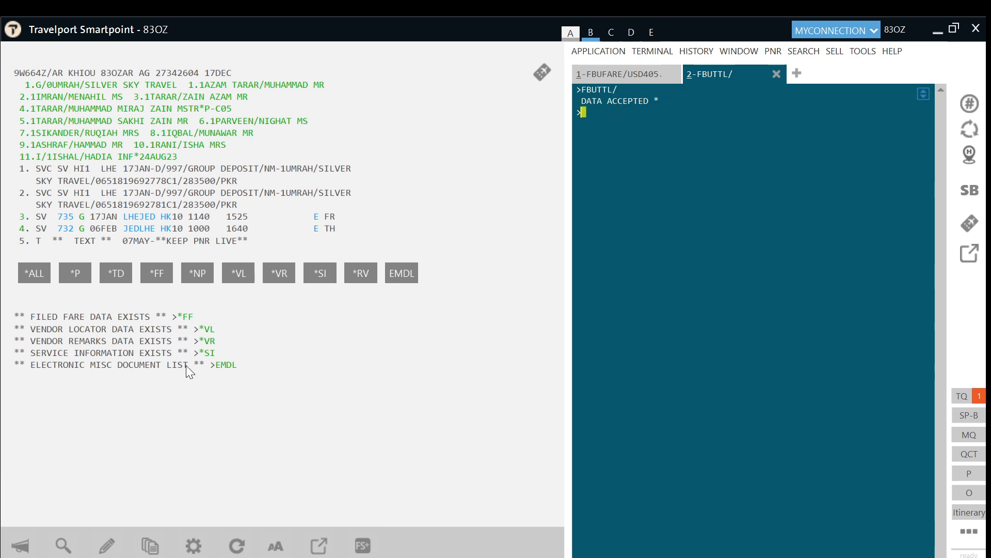
Step: File the infant's fare with FBF, enter the received-from name, and end the transaction with ER
text(FBF)
key(Return)
text(R.HAIDER)
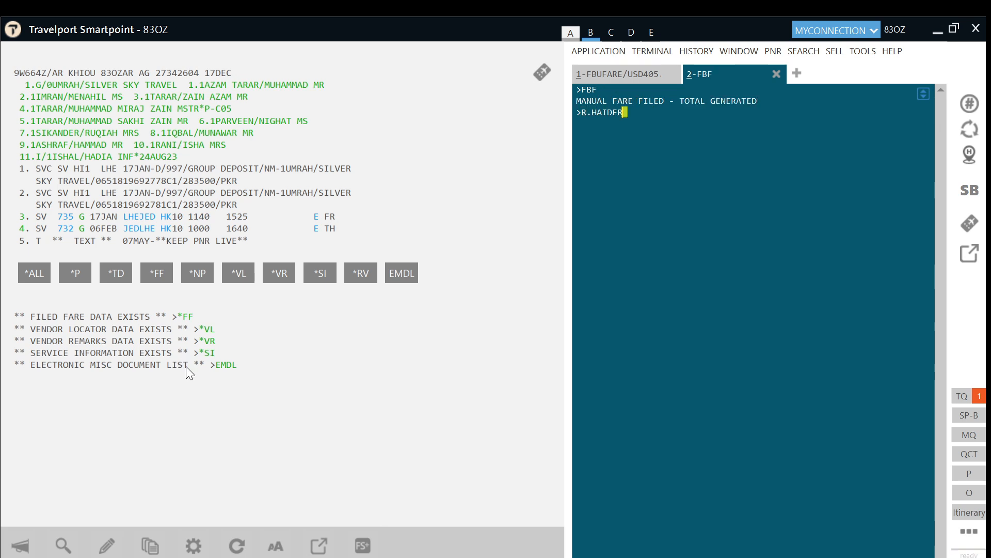
key(Return)
text(ER)
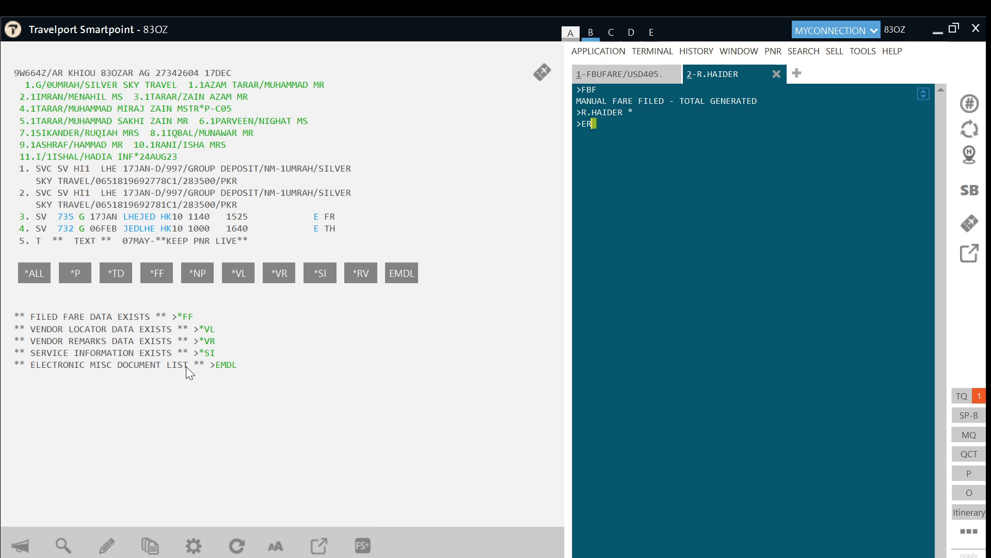
key(Return)
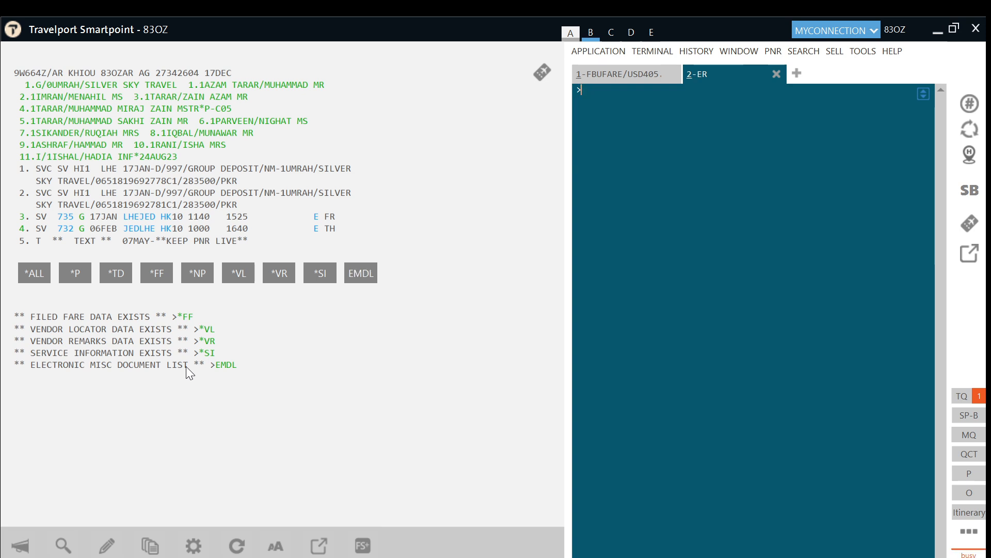
text(IR)
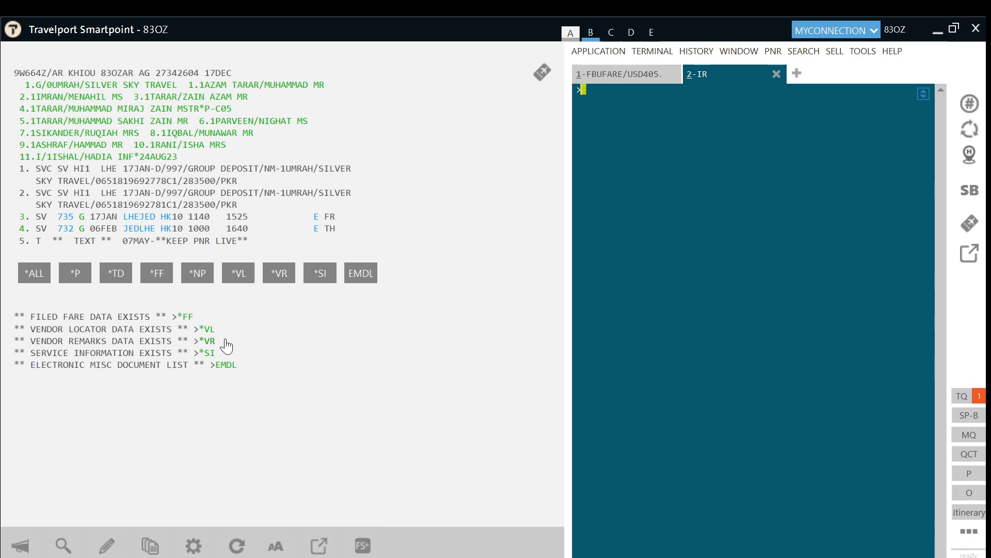
click(156, 277)
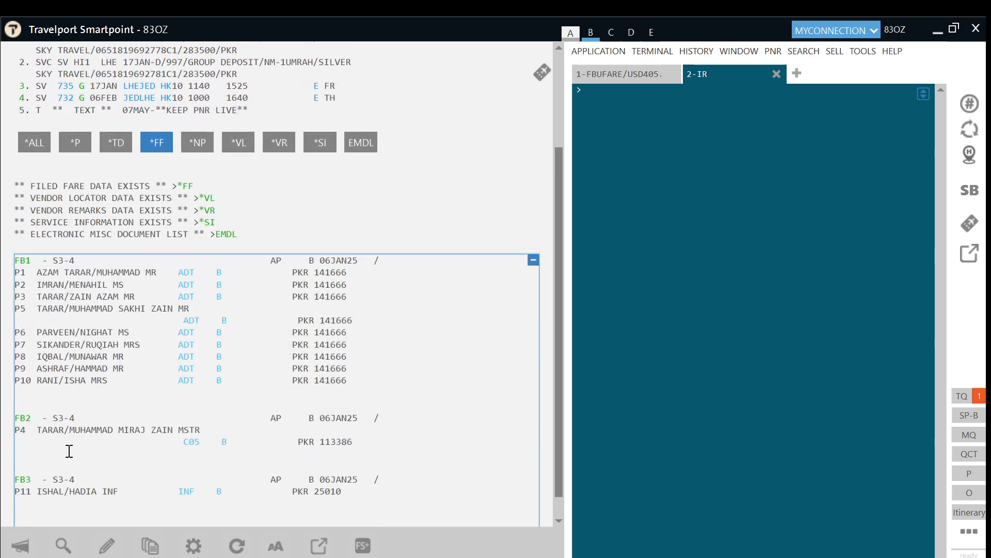
double_click(330, 441)
double_click(331, 492)
scroll(470, 447, down, 1)
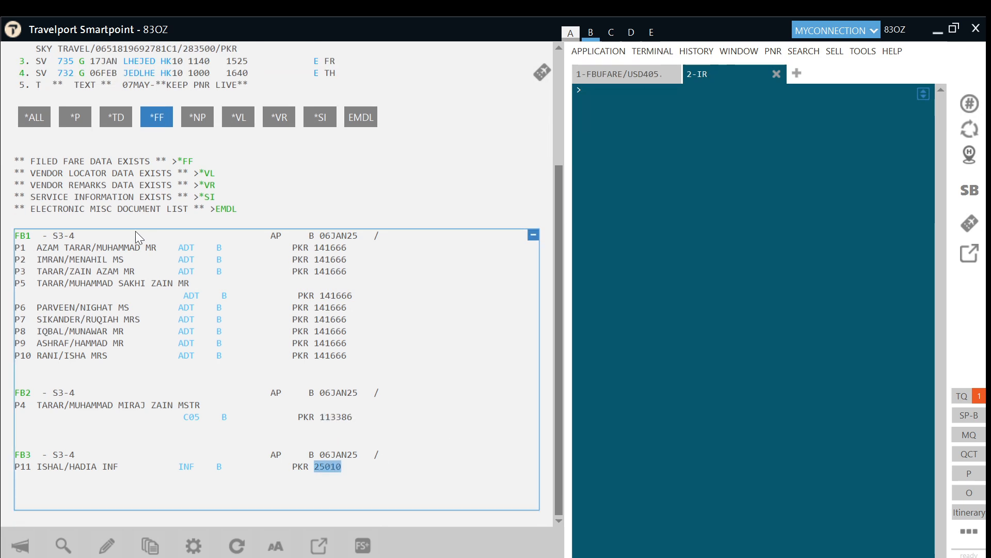
click(23, 235)
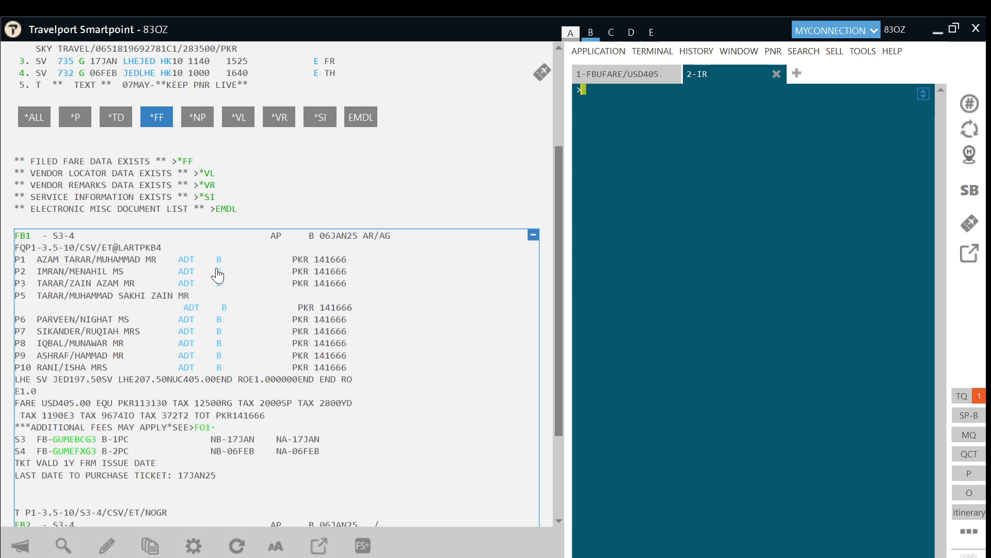
scroll(217, 276, down, 4)
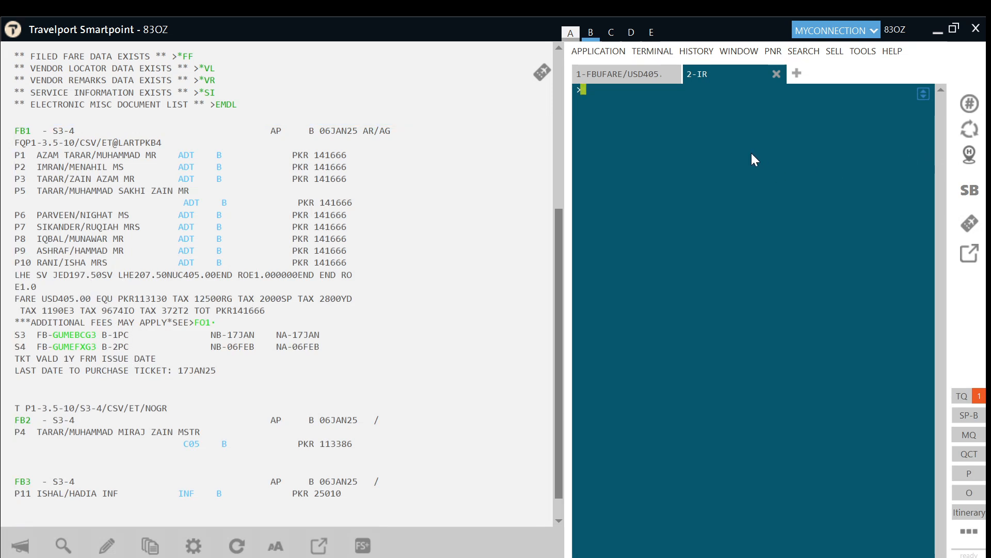
scroll(177, 412, down, 1)
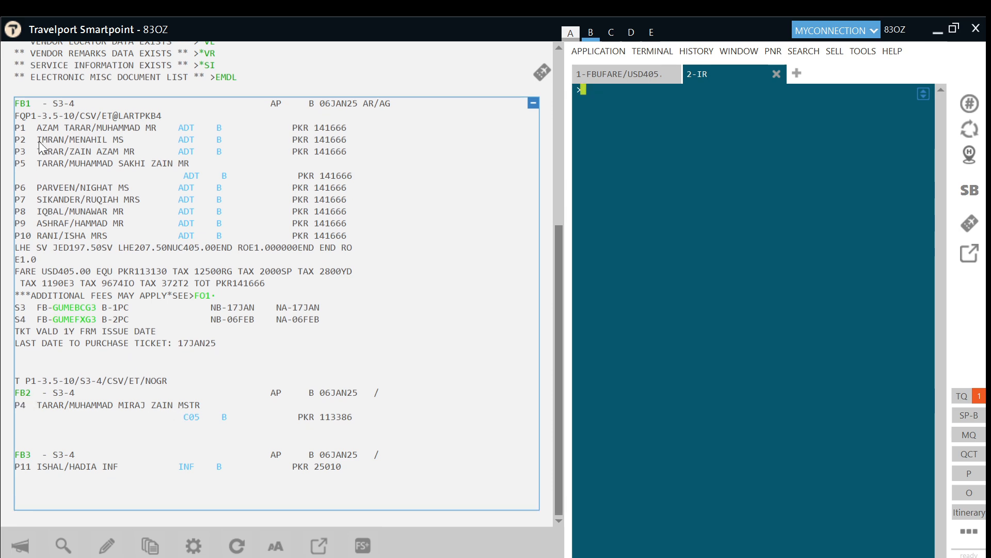
click(23, 104)
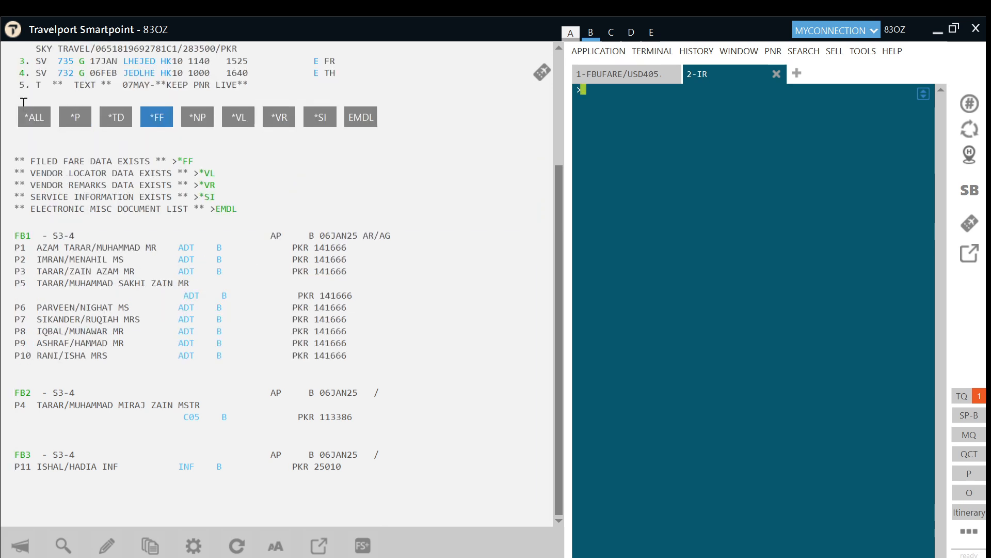
click(20, 395)
scroll(186, 348, down, 1)
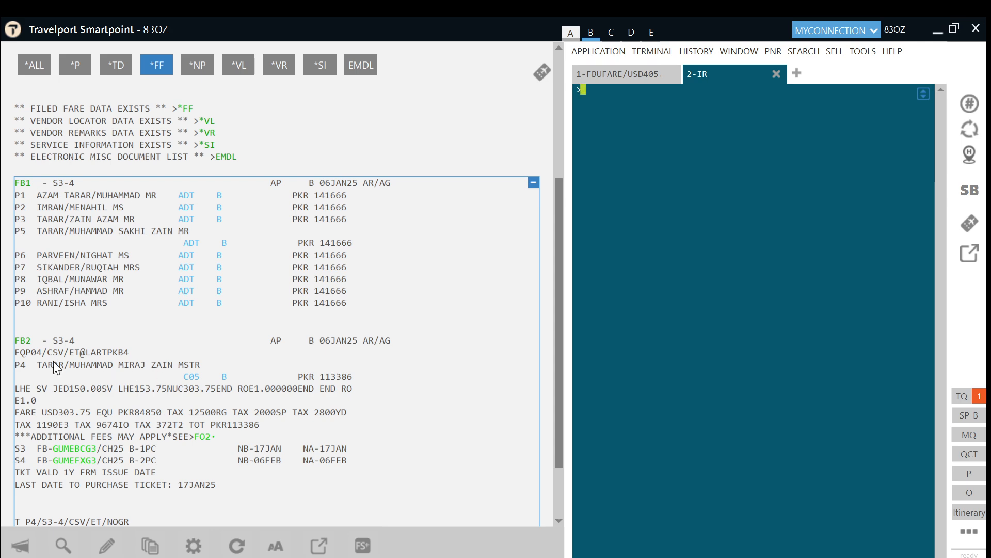
click(22, 341)
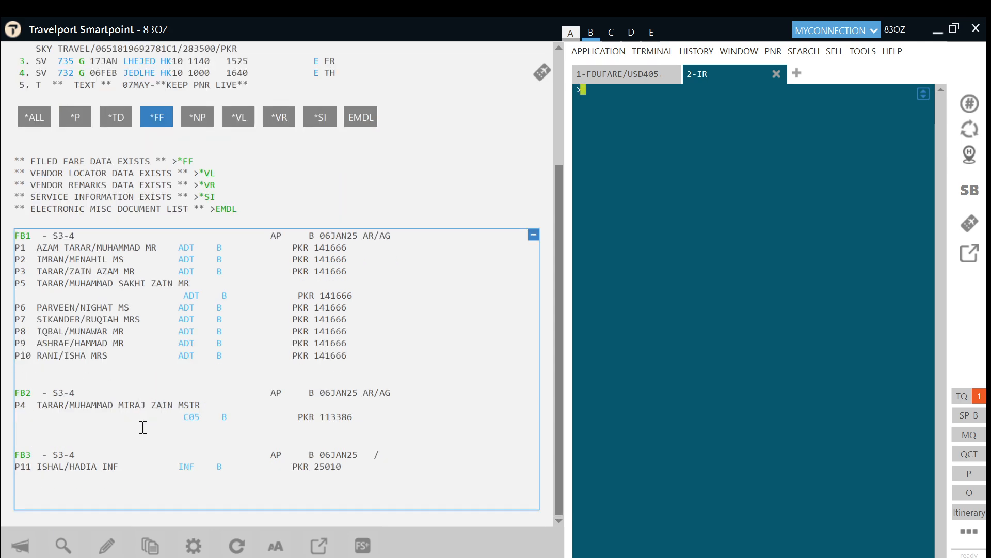
click(22, 454)
scroll(172, 439, down, 1)
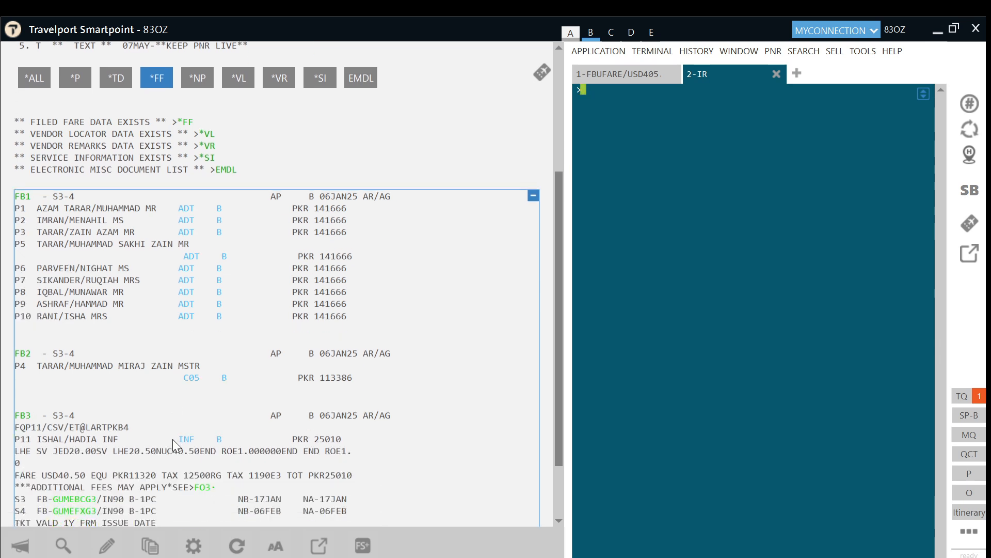
scroll(173, 439, down, 1)
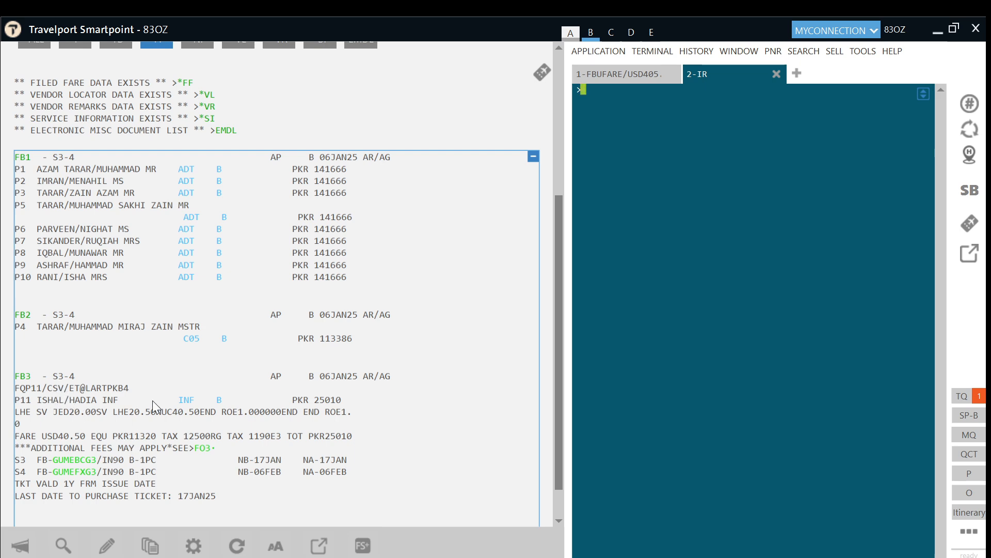
key(Return)
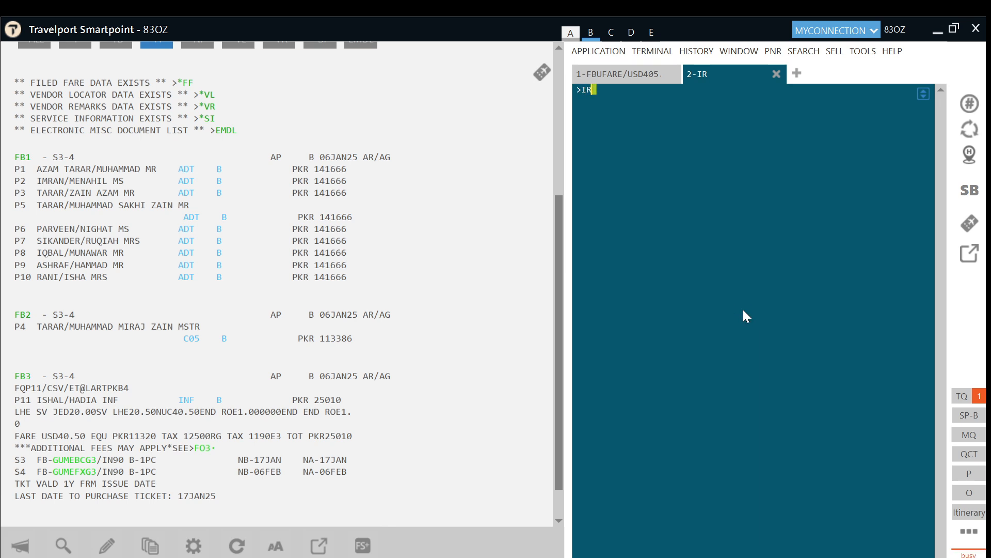